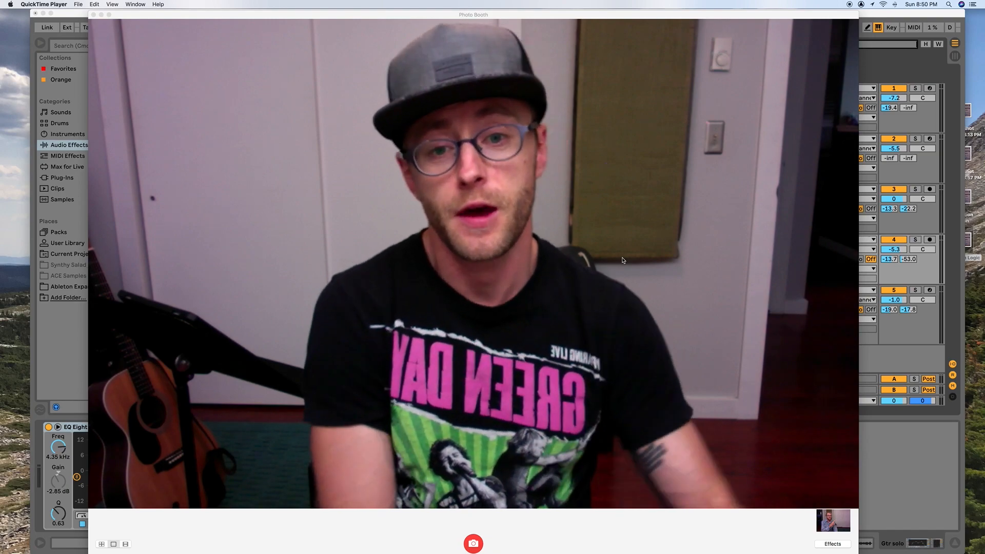
- Switch to Safari and open the YouTube home page in a new tab
mouse_move(973, 51)
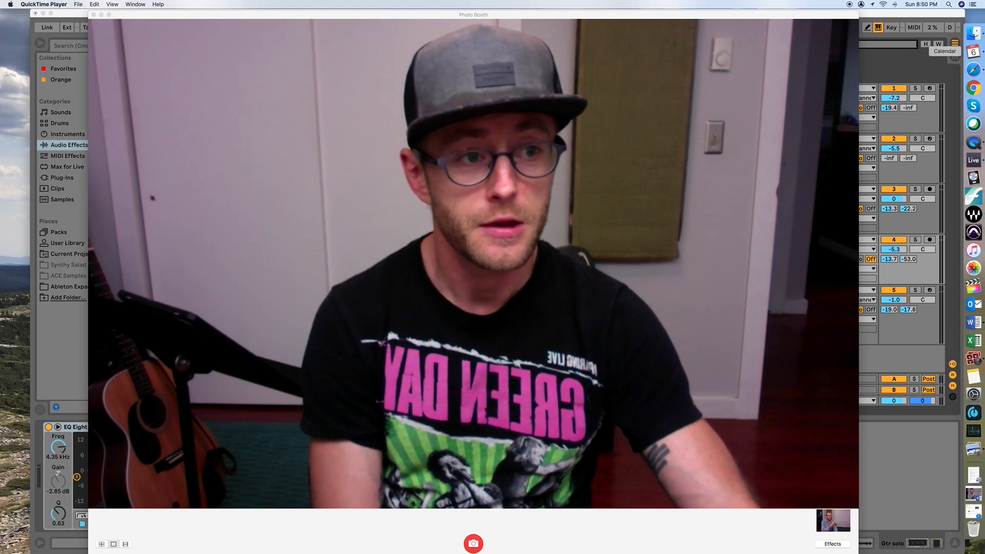
click(974, 70)
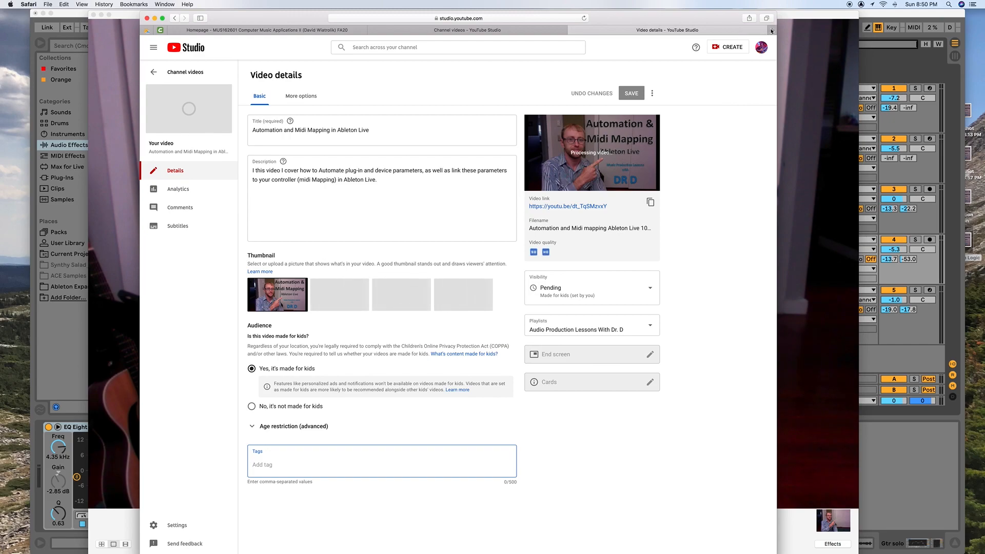
click(771, 31)
text(tou)
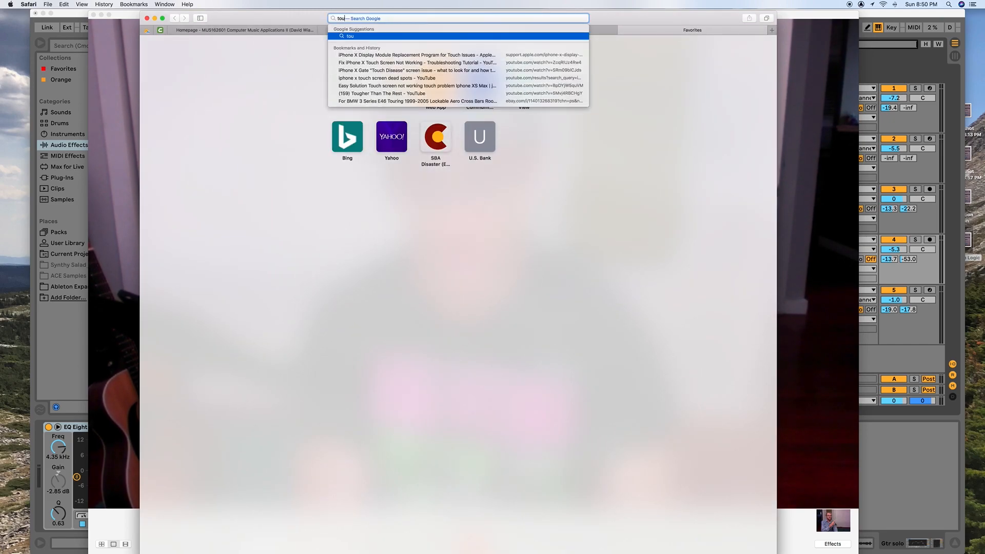
key(BackSpace)
key(BackSpace)
key(BackSpace)
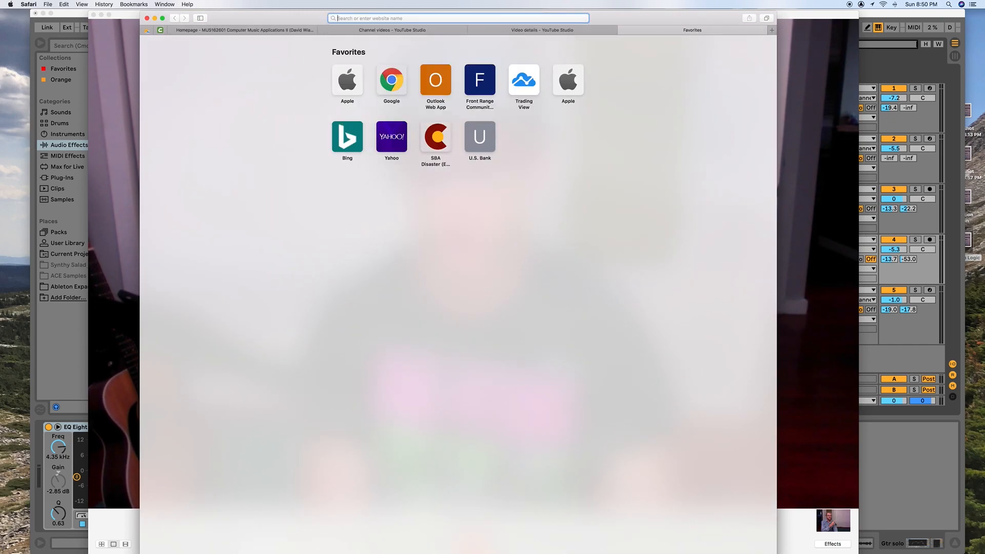
text(youtube.com)
key(Return)
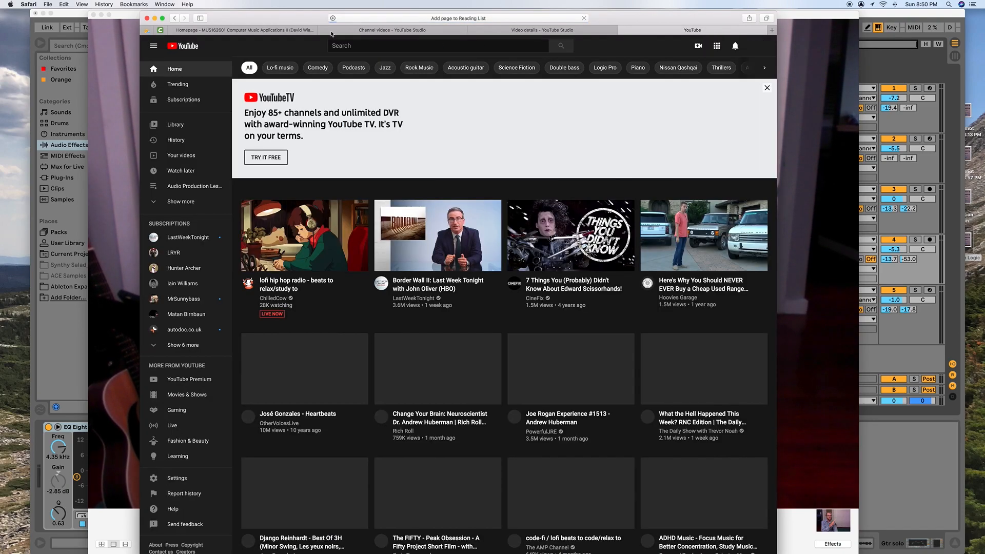
- Arrange the Photo Booth and Safari windows side by side so the webcam view and YouTube are both visible
drag(327, 21, 722, 4)
drag(556, 14, 298, 5)
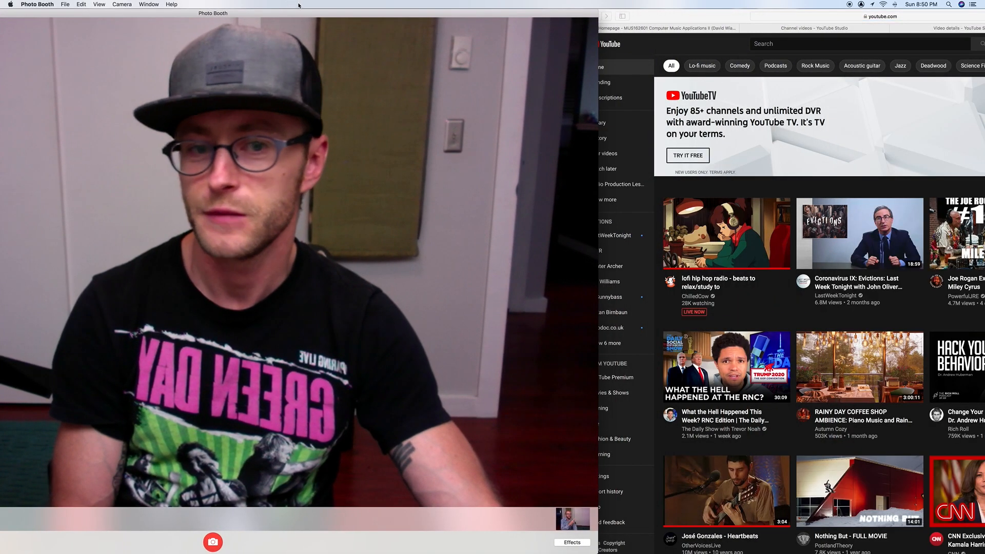
drag(739, 21, 499, 20)
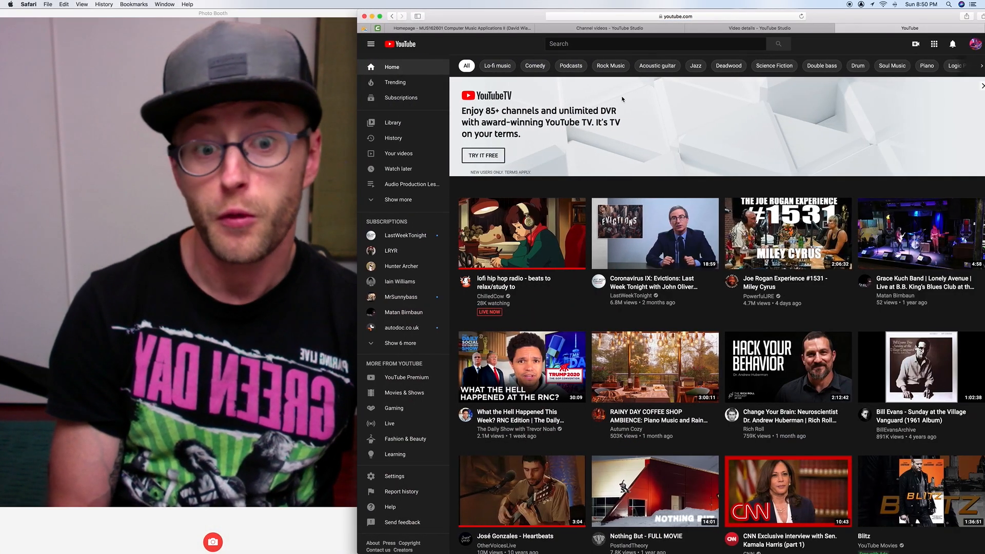
- Search YouTube for com truise, open the Galactic Melt full album video, and pause it
click(580, 43)
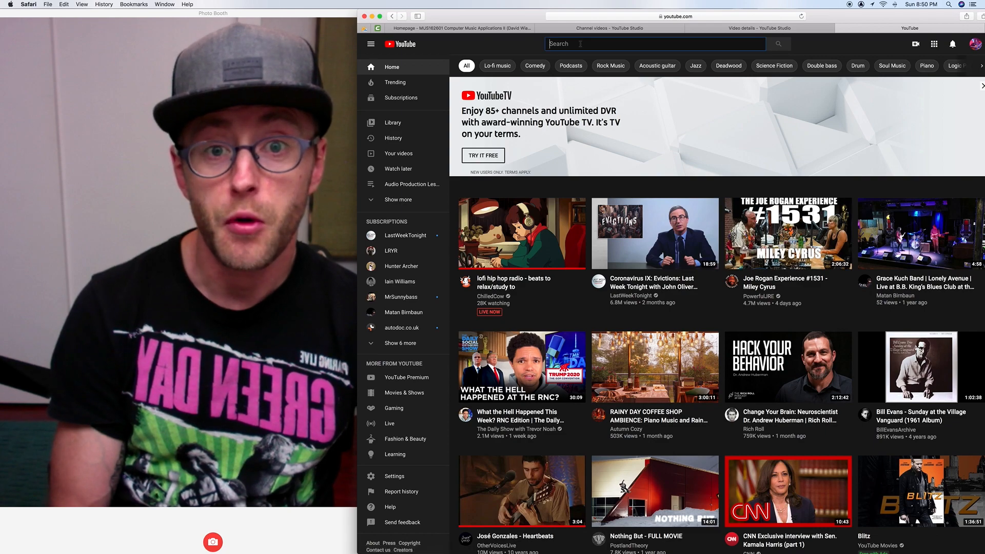
text(com truise)
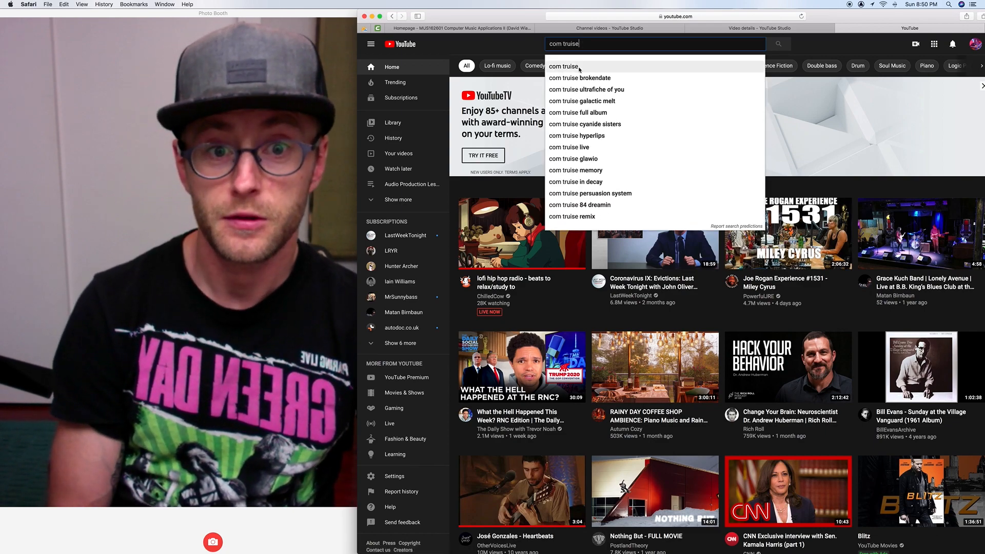
click(577, 68)
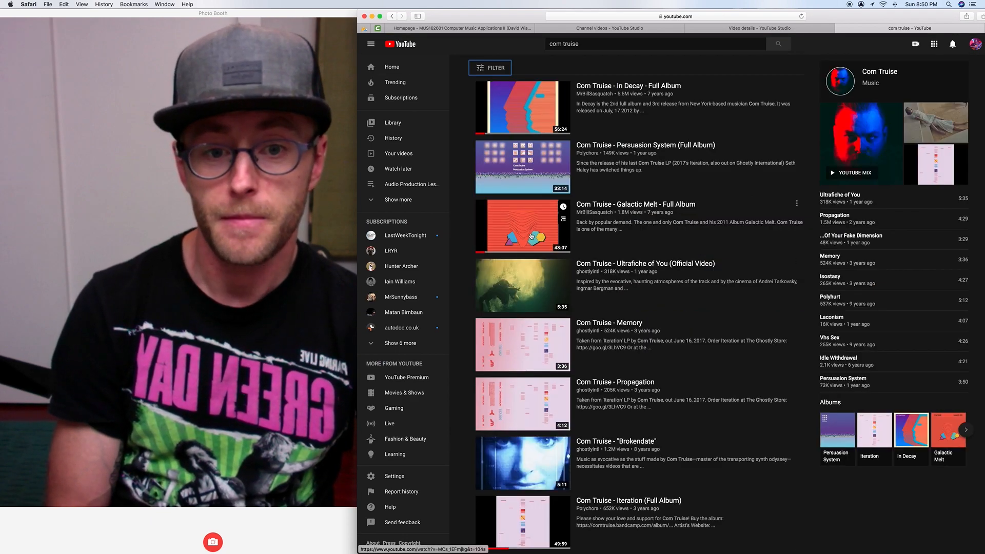
click(530, 236)
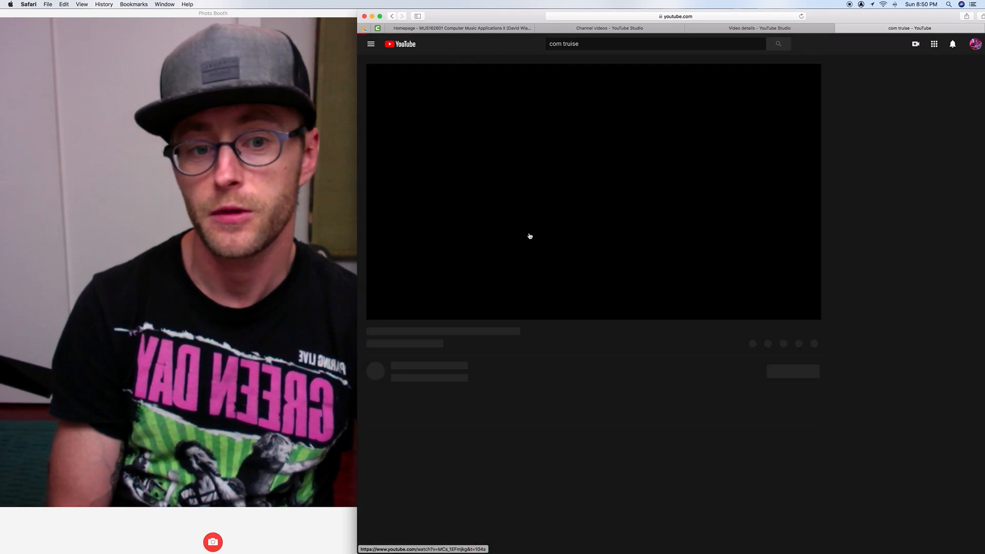
click(380, 314)
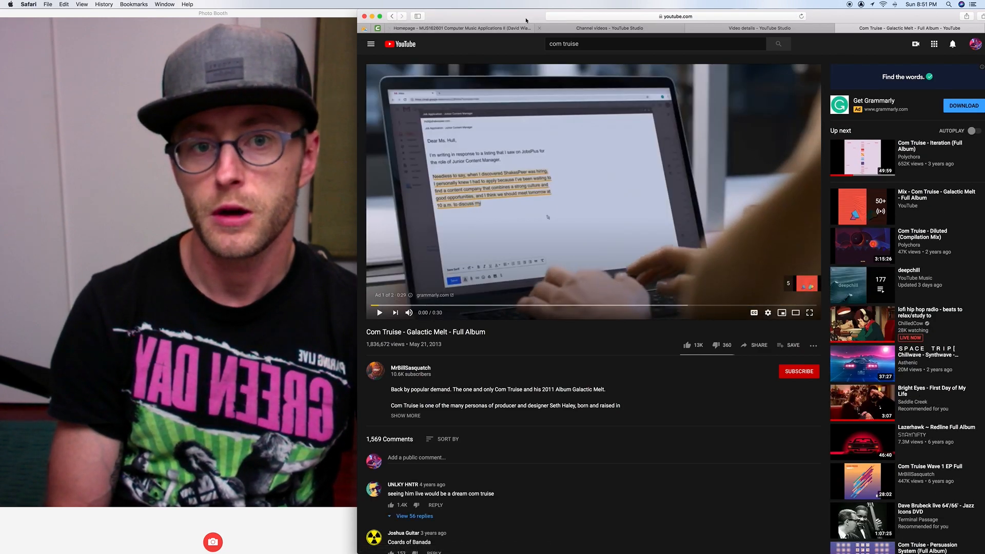
- Minimize the browser, shrink the Photo Booth window and place it beside the Ableton Live set so both are visible
click(373, 16)
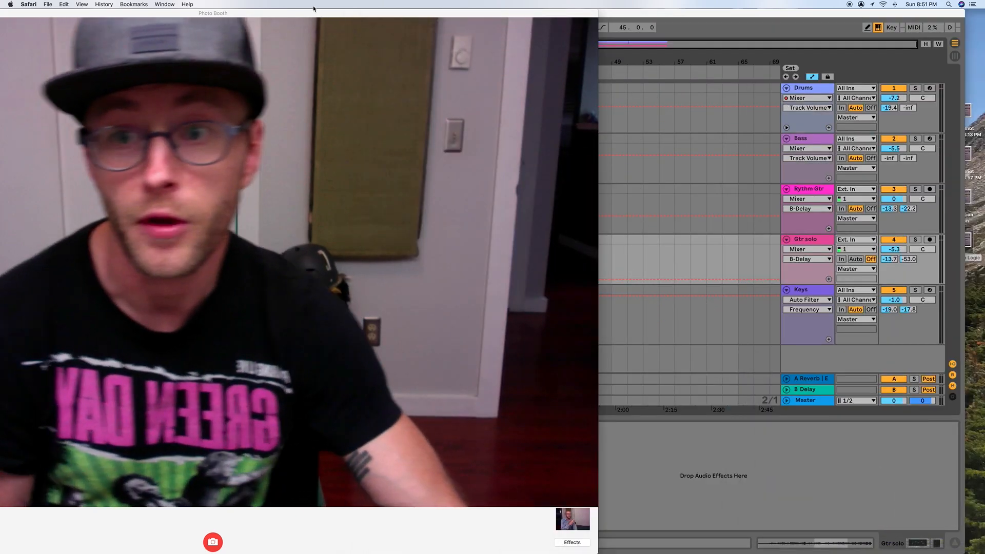
double_click(586, 13)
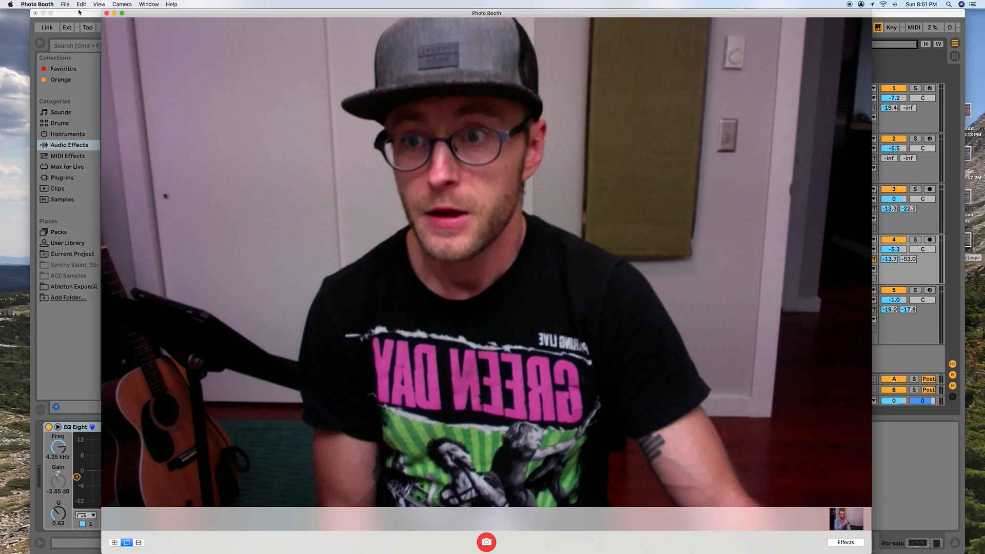
drag(870, 552, 365, 222)
drag(274, 18, 893, 20)
drag(693, 11, 651, 10)
drag(921, 545, 729, 545)
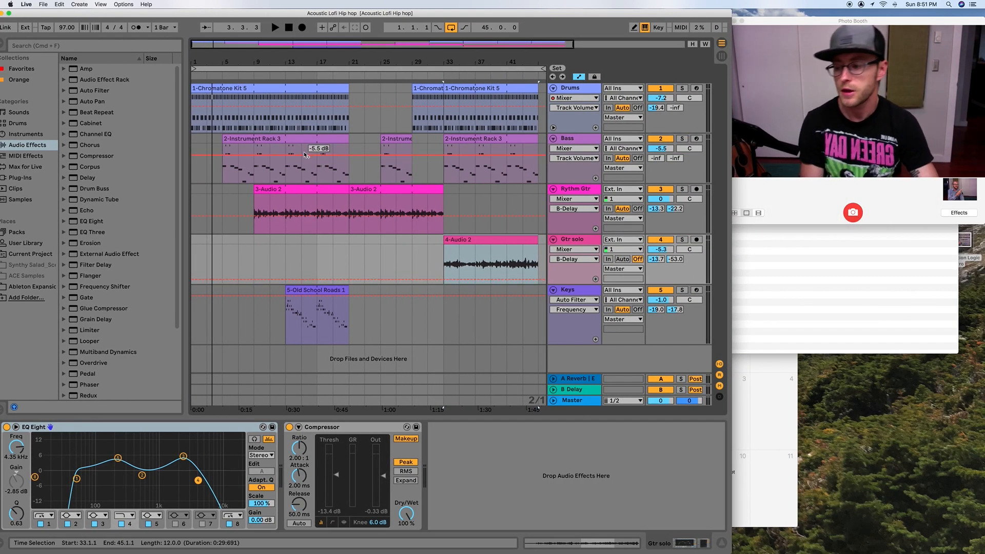
- Play the arrangement from bar 1, jumping to bars 5 and 9 to hear the bass and rhythm guitar enter
drag(235, 61, 243, 77)
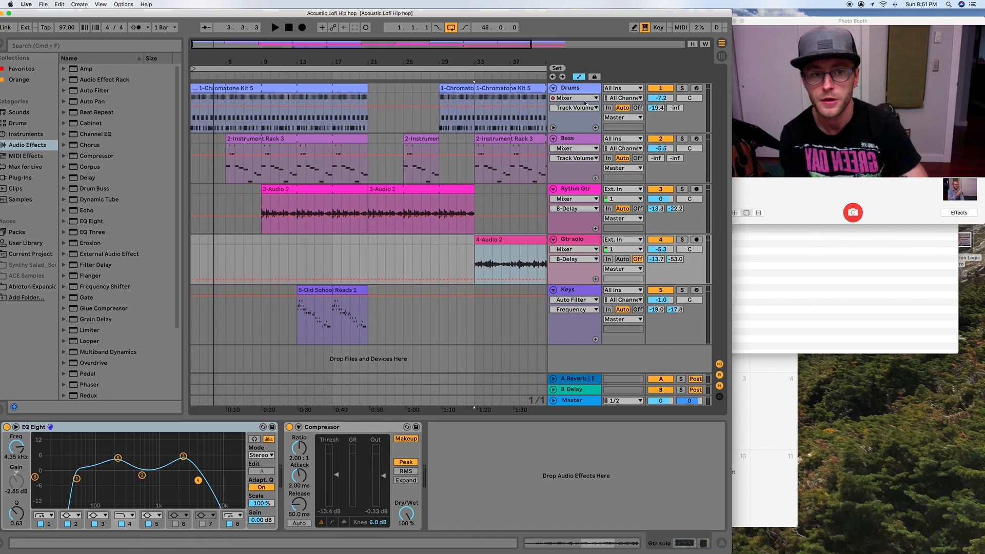
key(space)
click(196, 77)
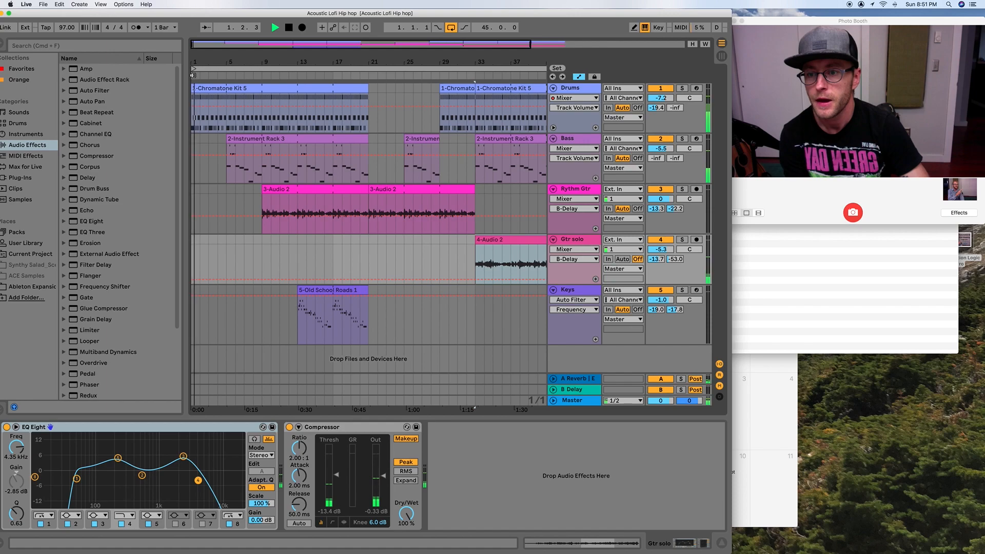
click(224, 73)
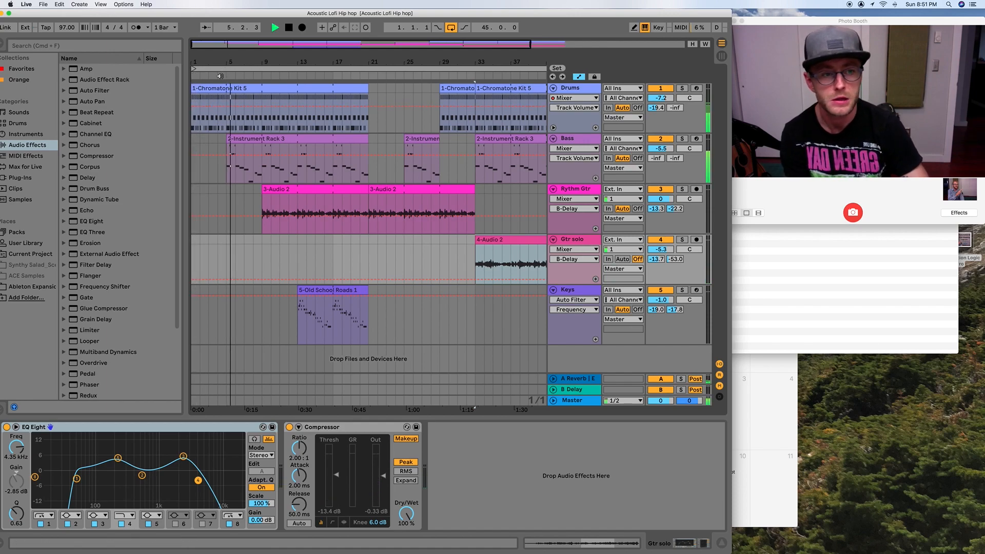
click(261, 76)
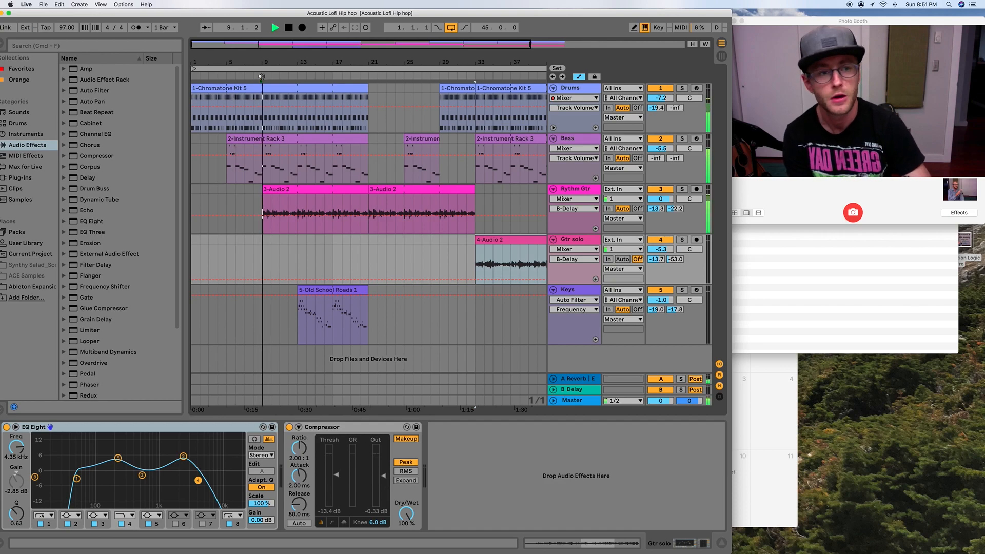
key(space)
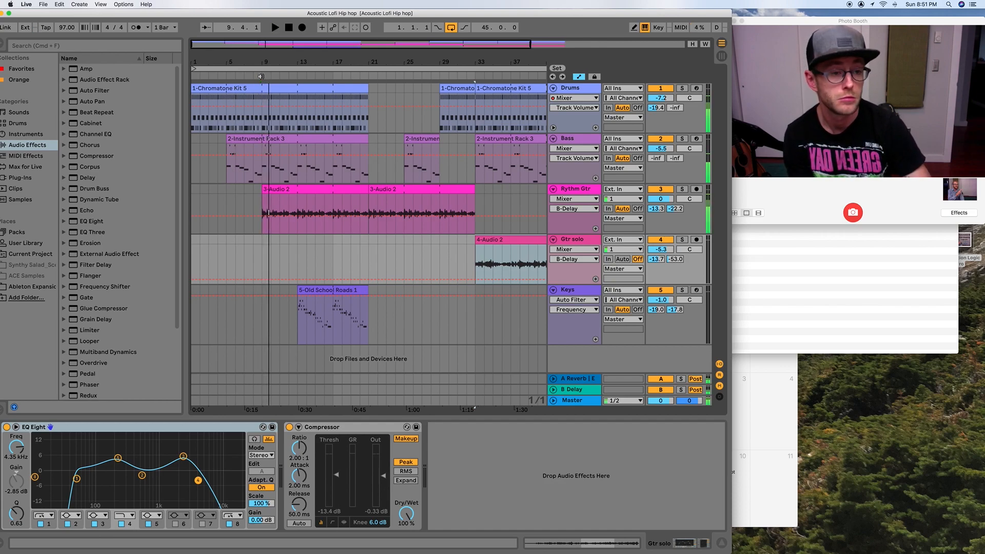
- Play the arrangement from bar 13 to hear the Keys part enter, and stop playback
click(297, 262)
key(space)
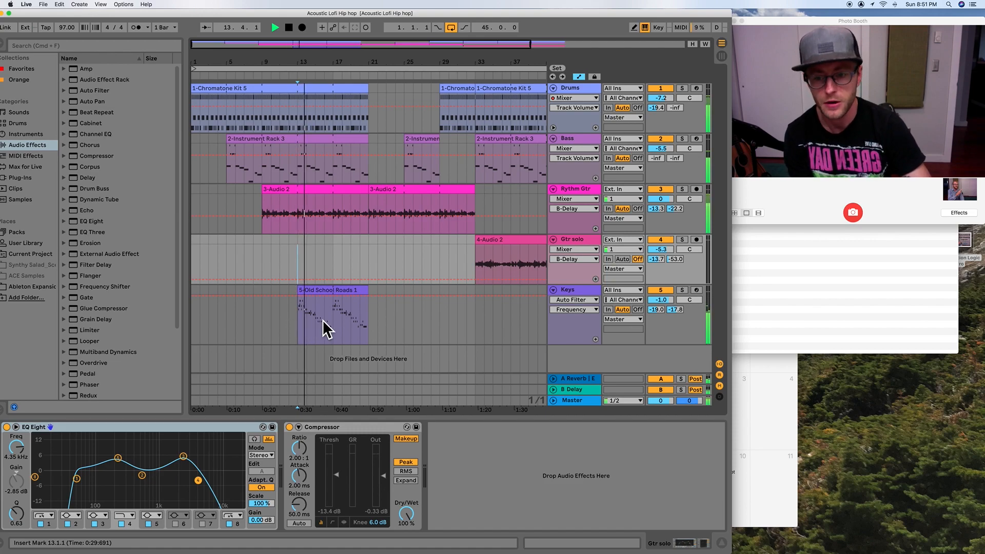
key(space)
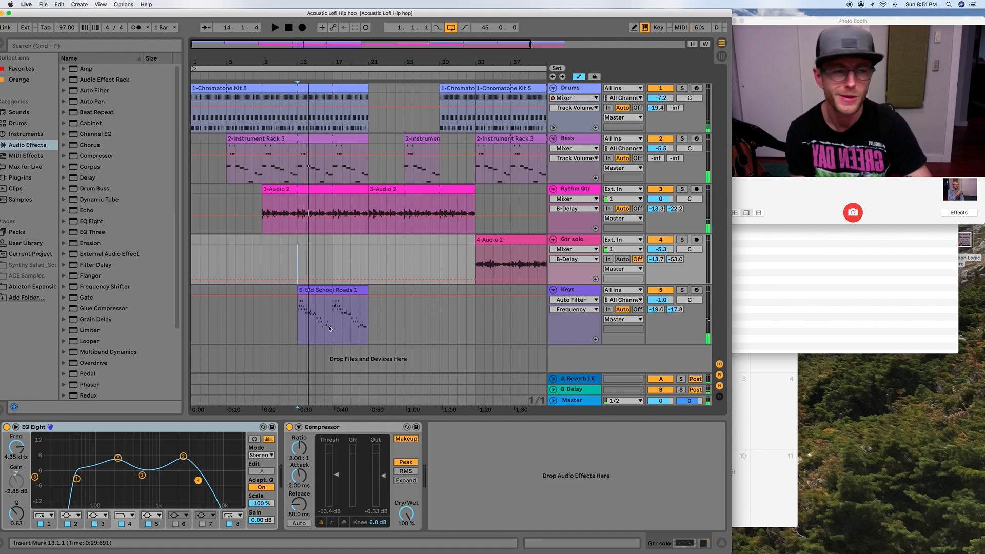
- Select the first drum clip, hide the automation lanes, and bring up the Drums track's volume automation
drag(234, 57, 223, 68)
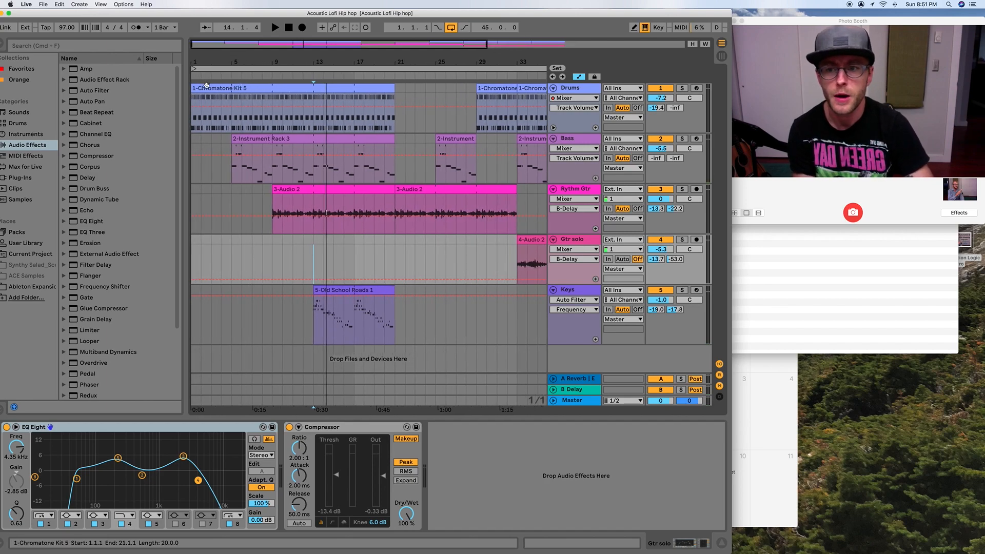
click(206, 86)
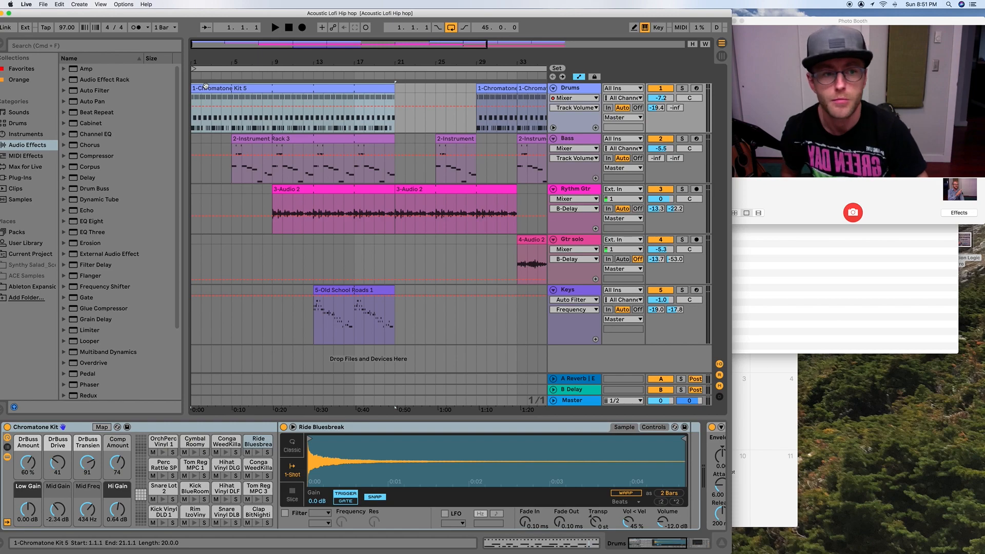
click(578, 77)
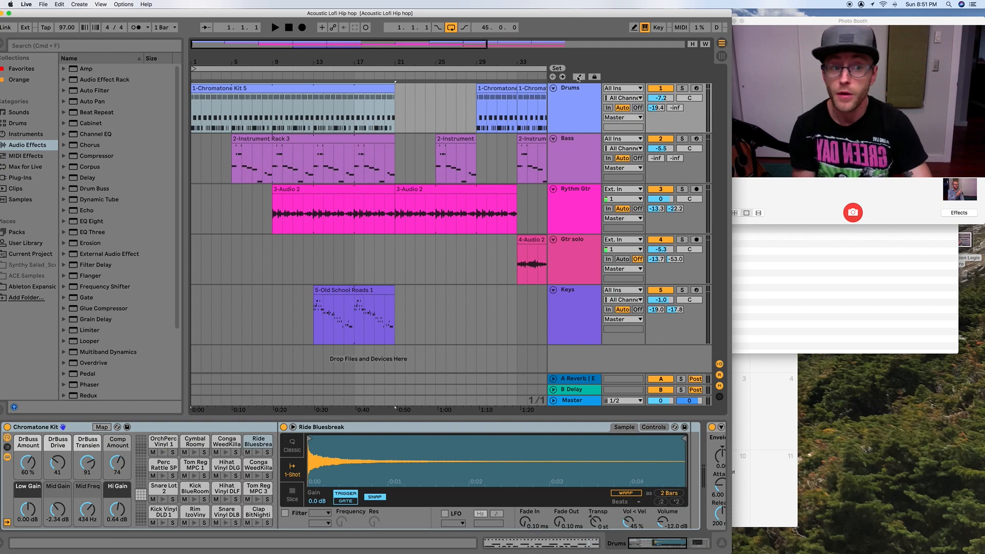
right_click(659, 99)
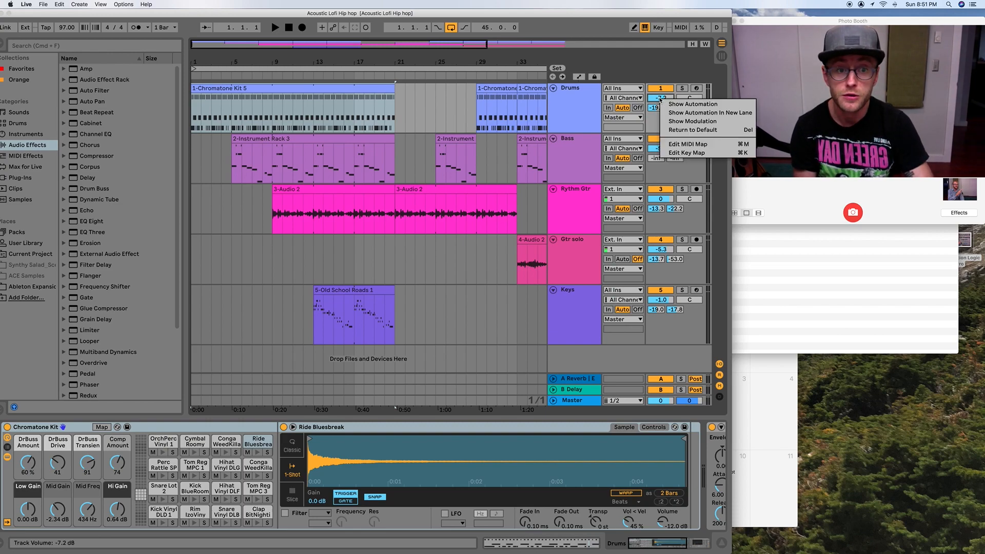
click(682, 105)
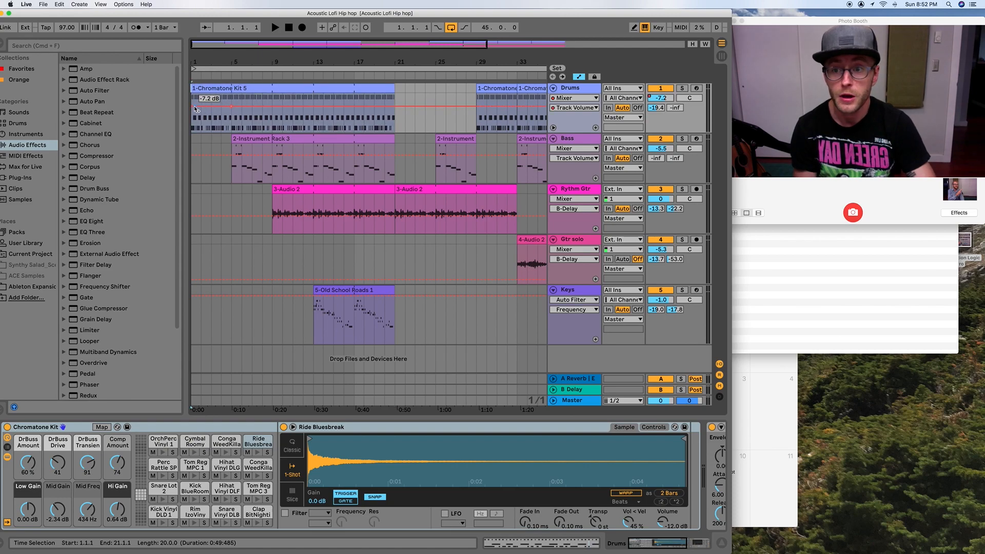
- Try a volume fade-in on the Drums track from -62.0 dB at bar 1 up to bar 5, listen, and remove it
drag(193, 107, 193, 130)
click(194, 75)
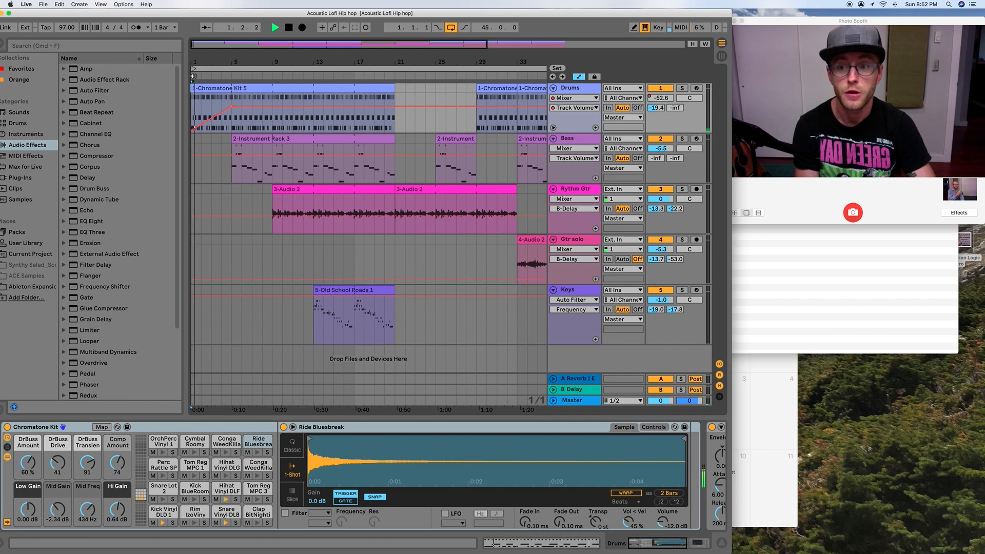
click(194, 75)
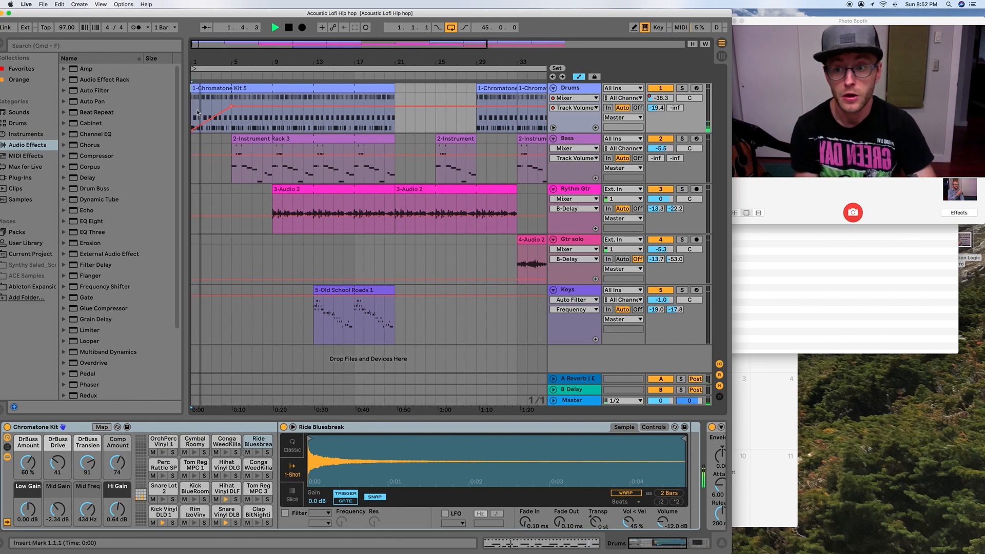
mouse_move(193, 132)
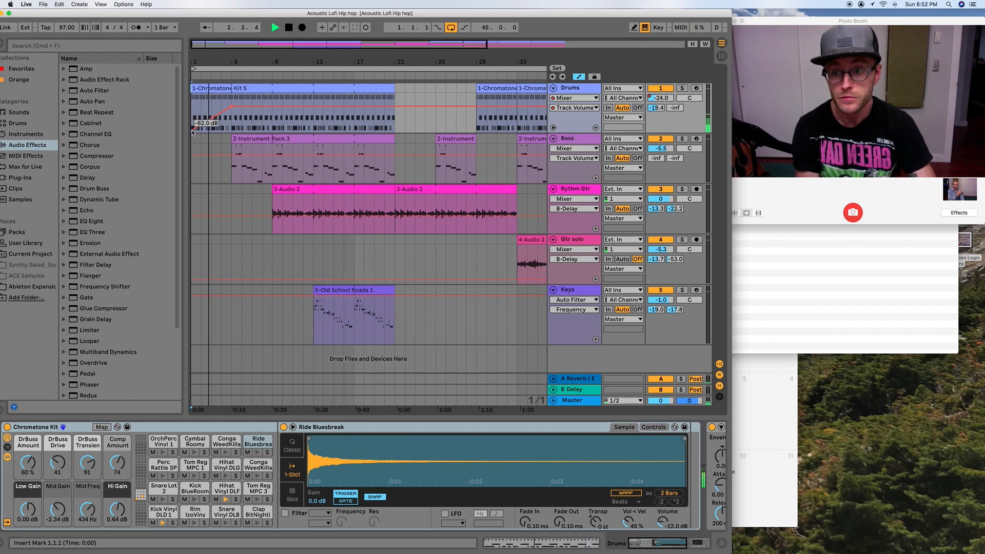
key(space)
click(193, 132)
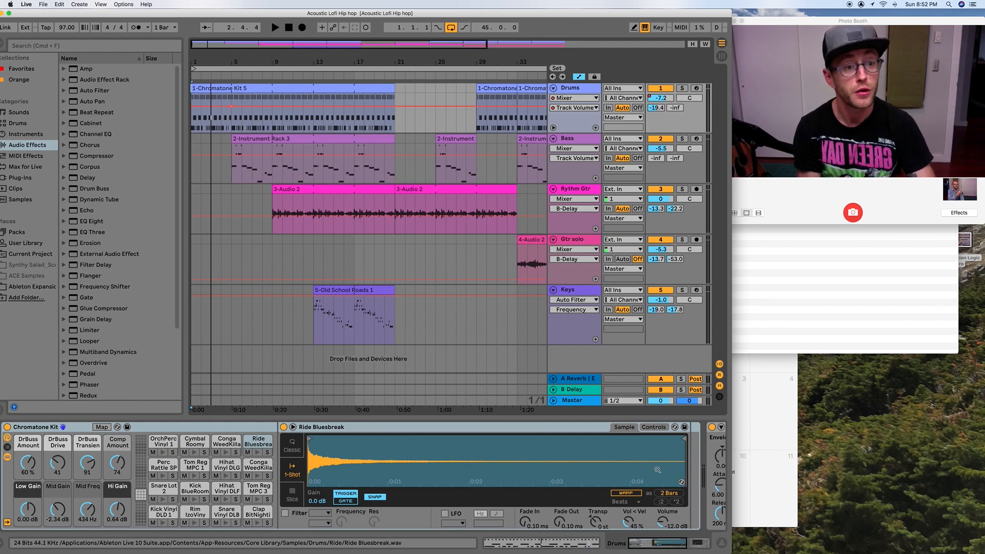
- Set the Drums track's Auto Filter to a 58.8 Hz cutoff with 19% resonance, and play the drums briefly
scroll(652, 467, right, 5)
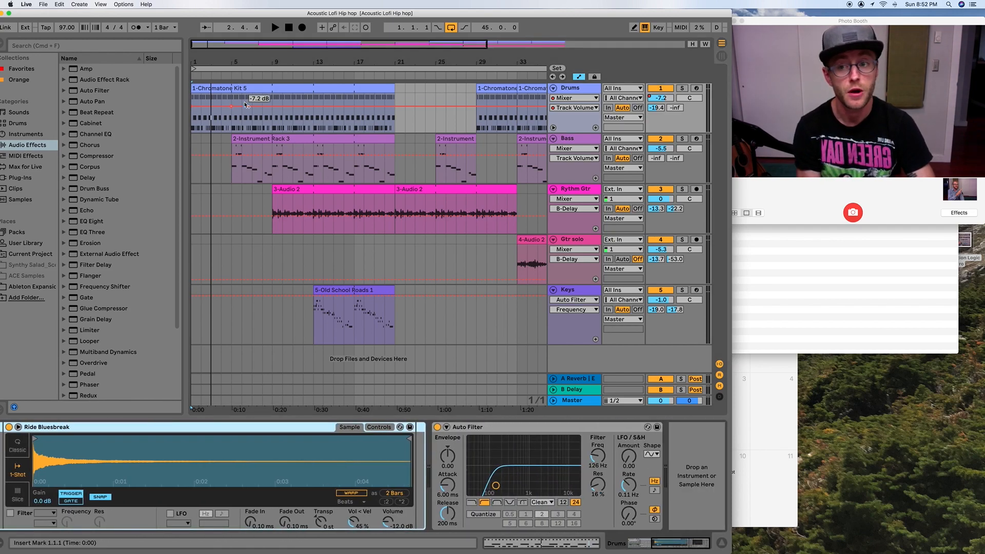
mouse_move(496, 485)
mouse_down()
mouse_move(540, 488)
mouse_move(472, 481)
mouse_move(482, 484)
mouse_up()
key(space)
key(space)
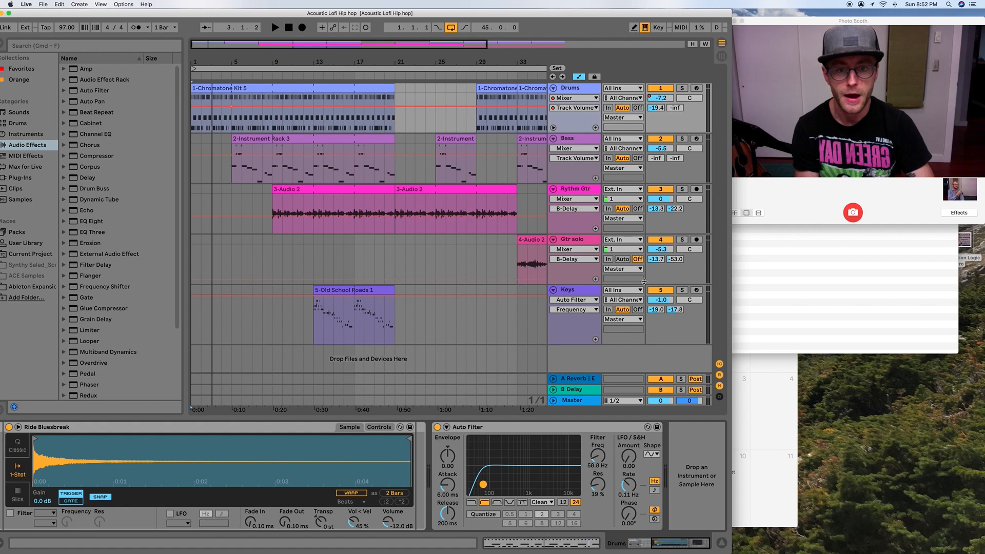
- Show the Auto Filter Frequency automation in the Drums track's lane
click(596, 455)
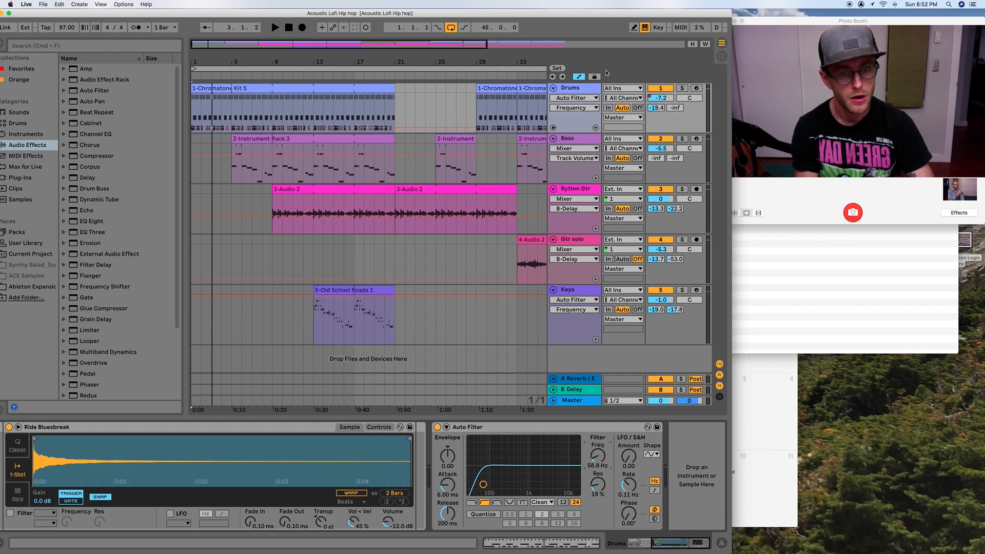
click(578, 78)
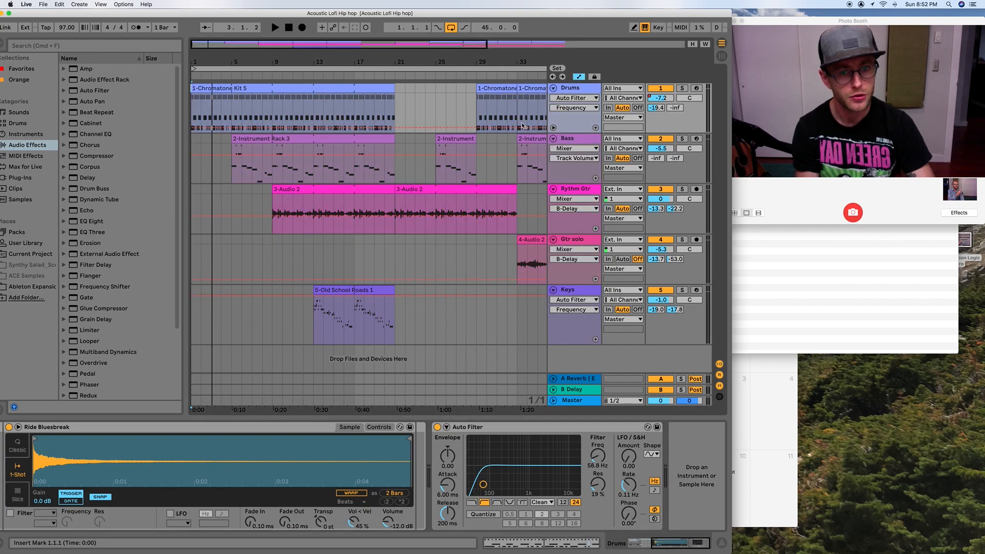
- Automate the Drums track's Auto Filter frequency to fall from 3.10 kHz at bar 1 to 26.0 Hz at bar 5
click(579, 78)
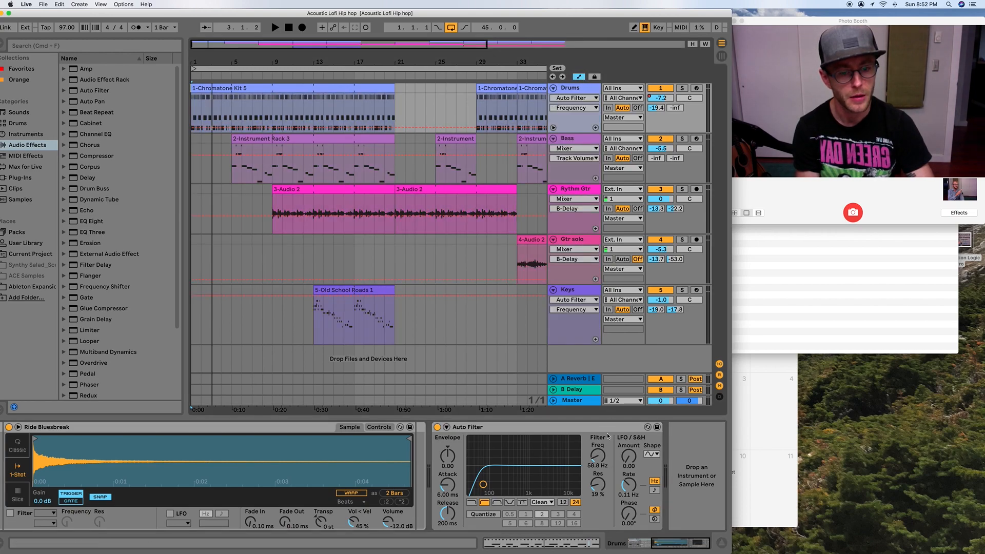
right_click(597, 460)
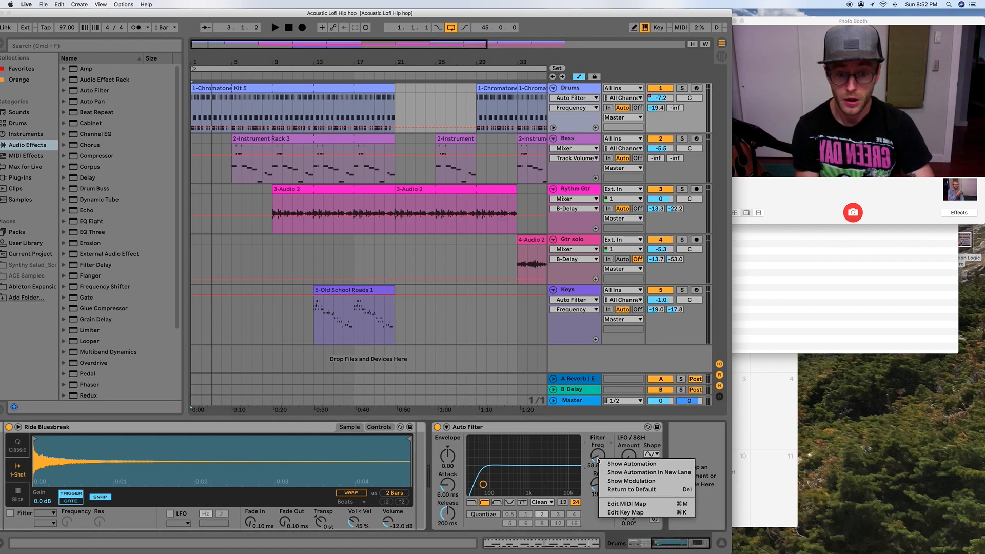
click(627, 465)
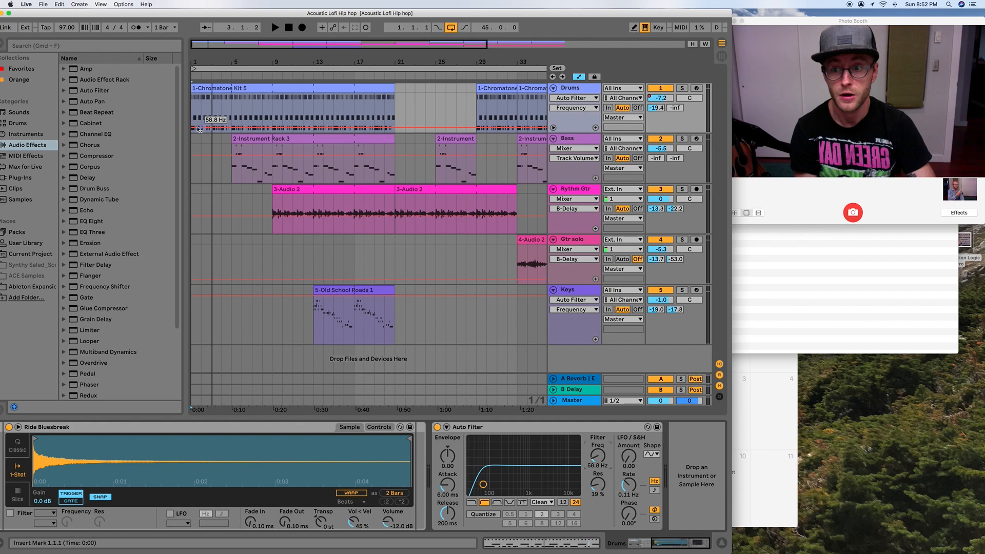
drag(195, 128, 195, 105)
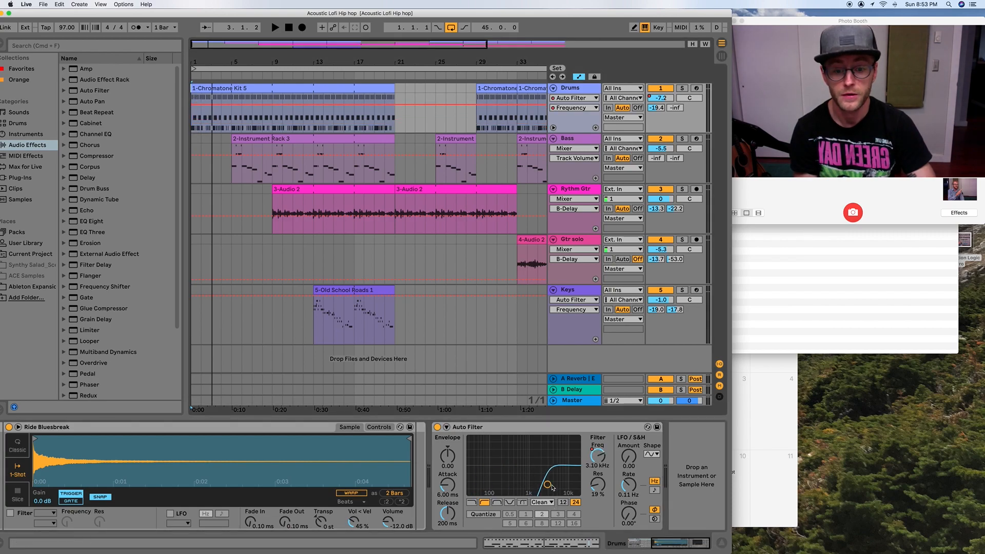
drag(231, 105, 214, 128)
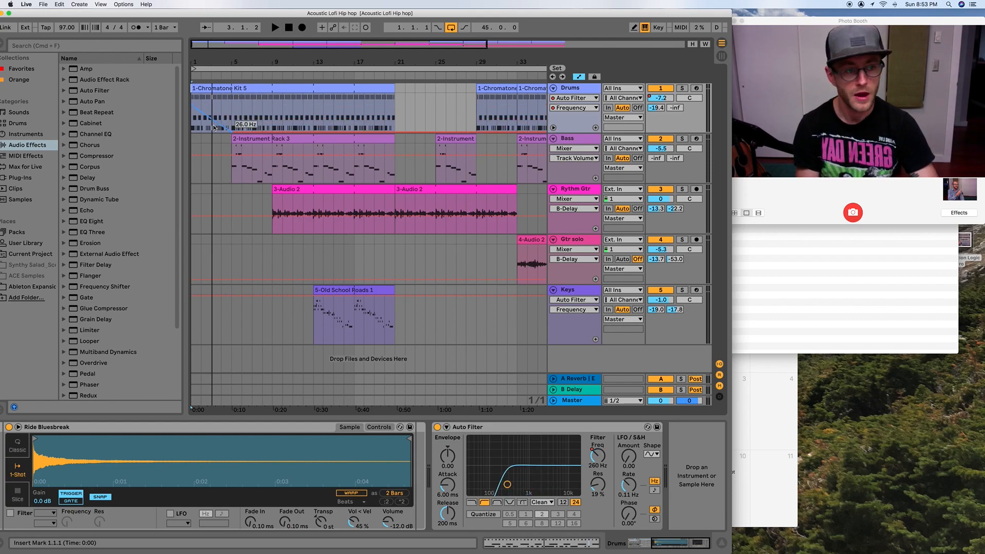
- Bend the Drums filter automation ramp between bars 1 and 5 into an upward-bulging curve, and play it through the bass entry
scroll(214, 127, right, 1)
drag(211, 126, 210, 115)
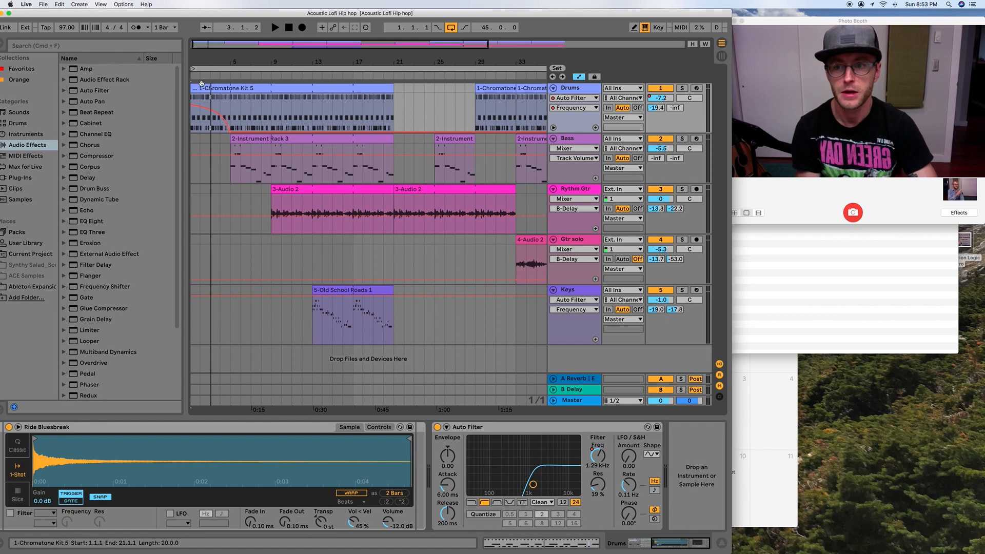
key(space)
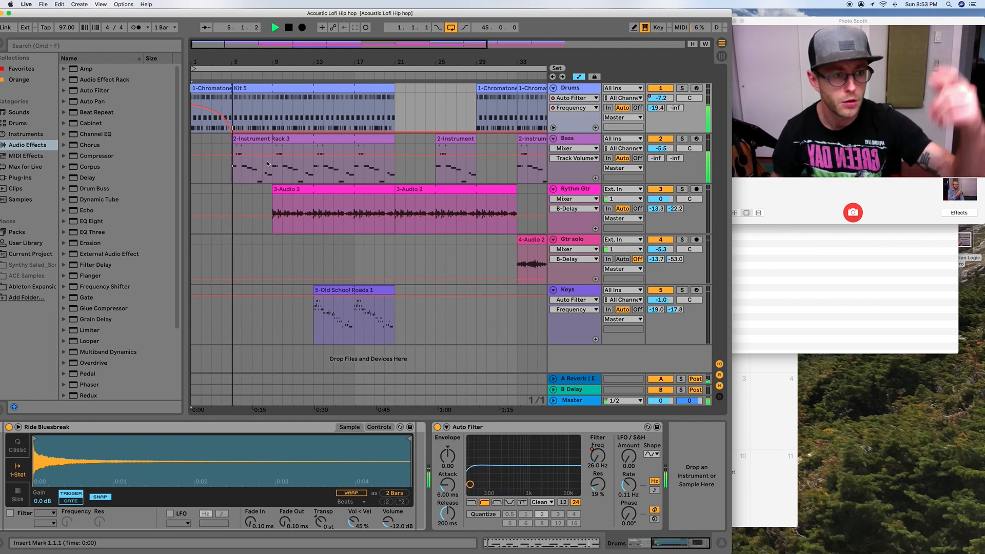
key(space)
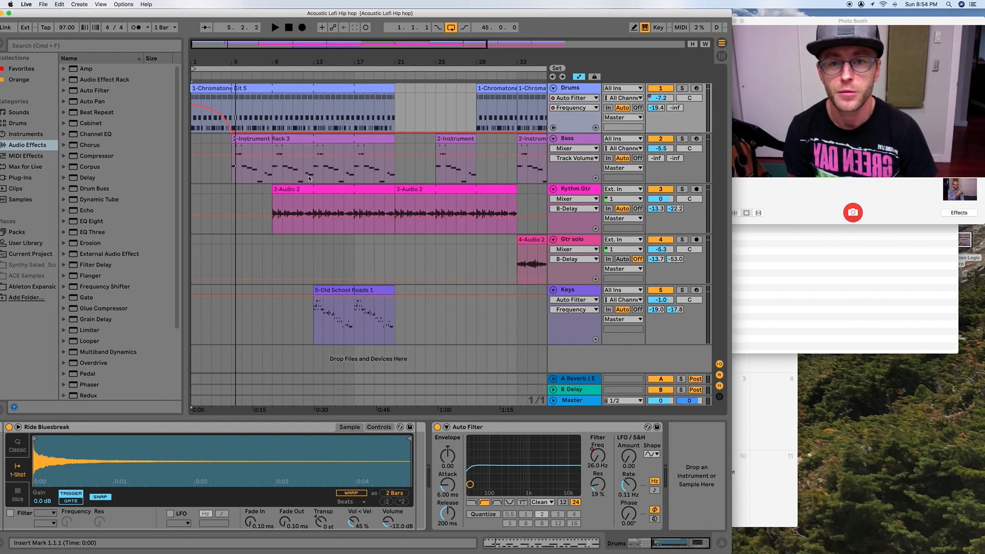
- Search the samples for "crash" and place the Crash-SessionDry18-Stick-Hit-Hard sample at bar 3 on the Rythm Gtr track
drag(73, 13, 141, 13)
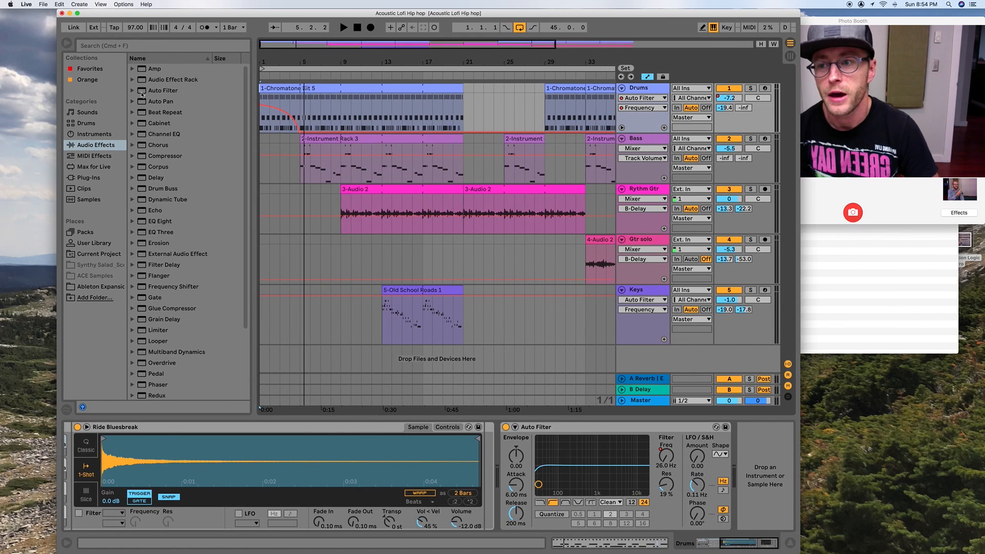
click(92, 201)
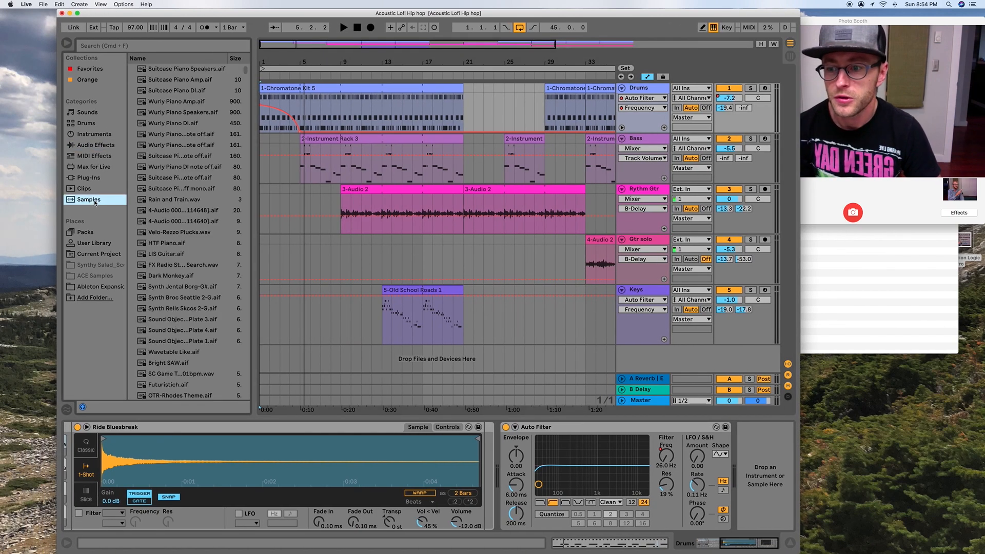
click(149, 47)
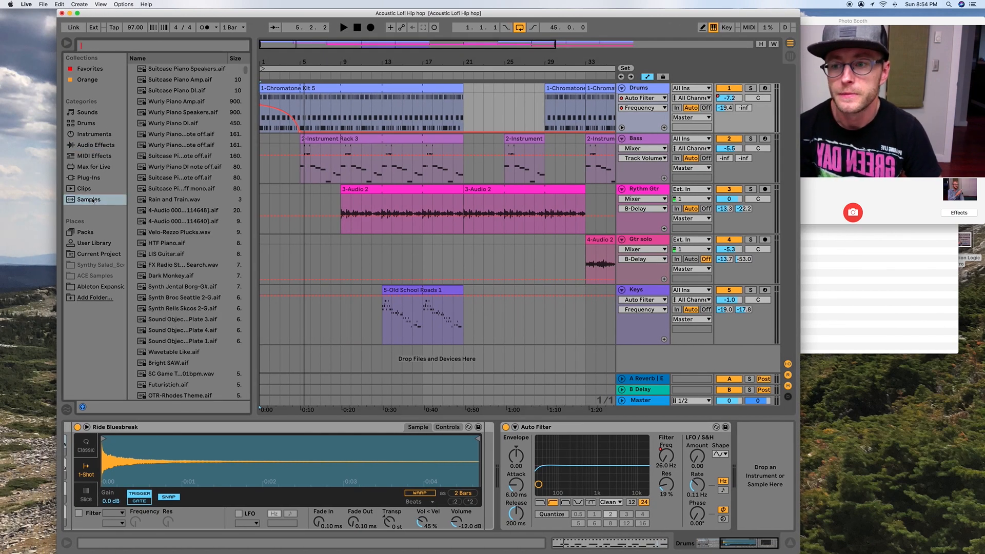
text(crash)
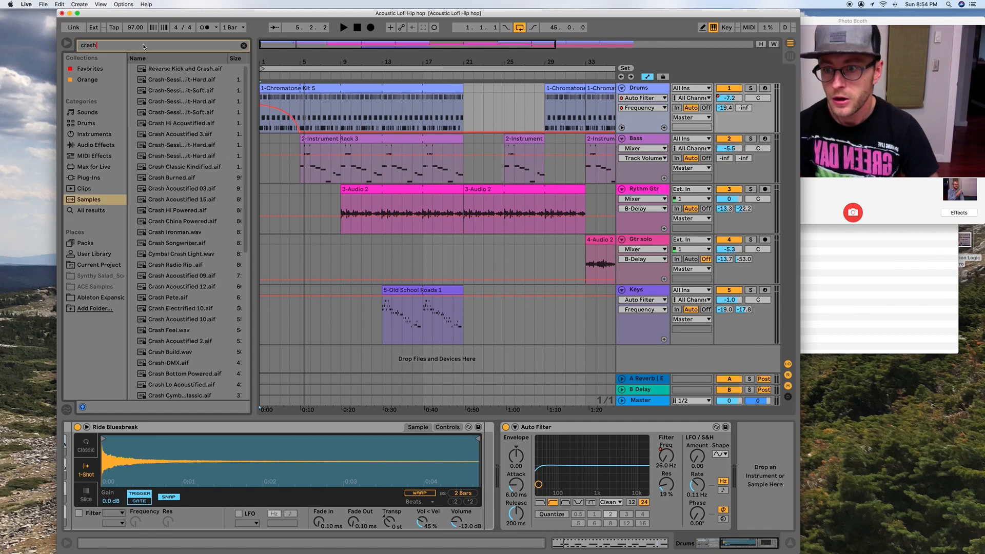
click(180, 102)
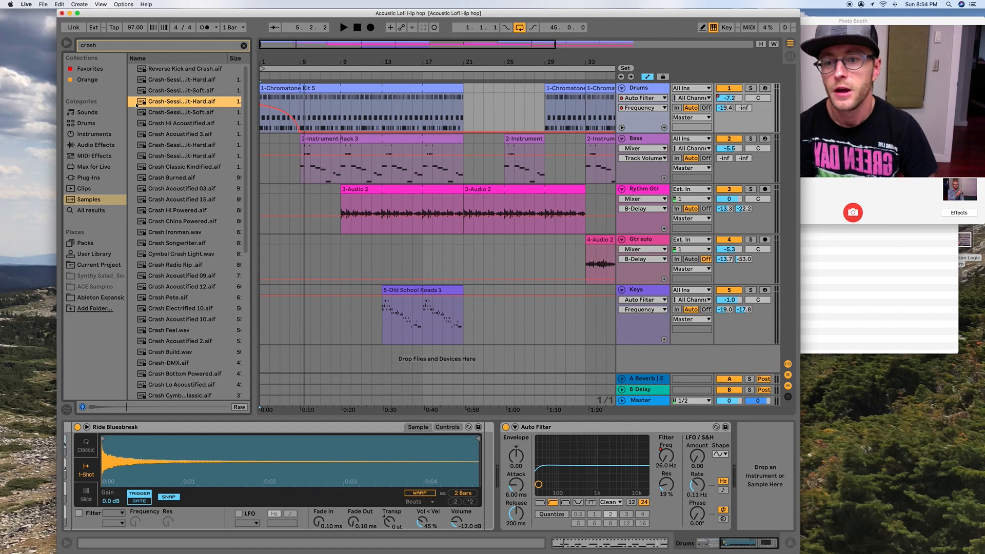
drag(142, 103, 285, 211)
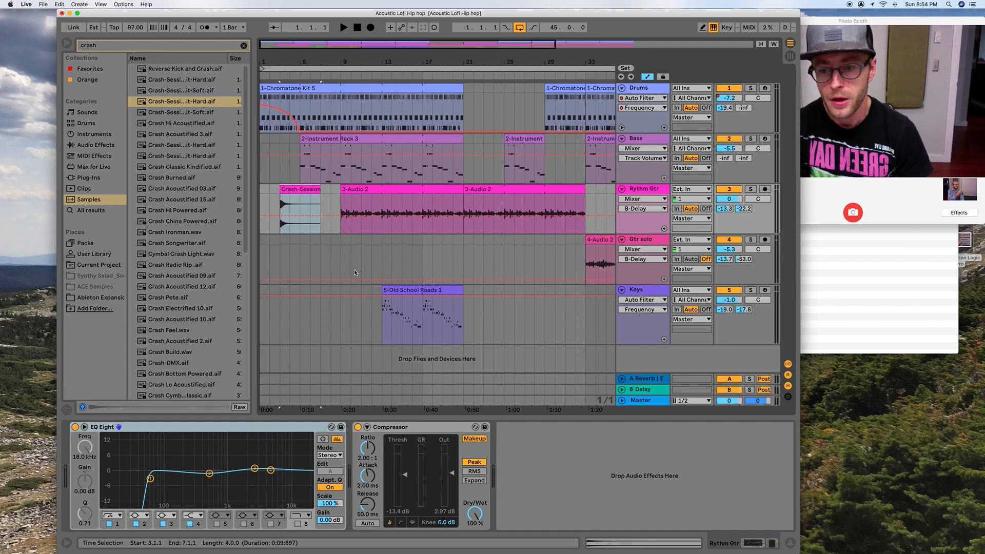
- Reverse the crash clip, and trim and align it to run from about bar 3 to bar 5
double_click(287, 191)
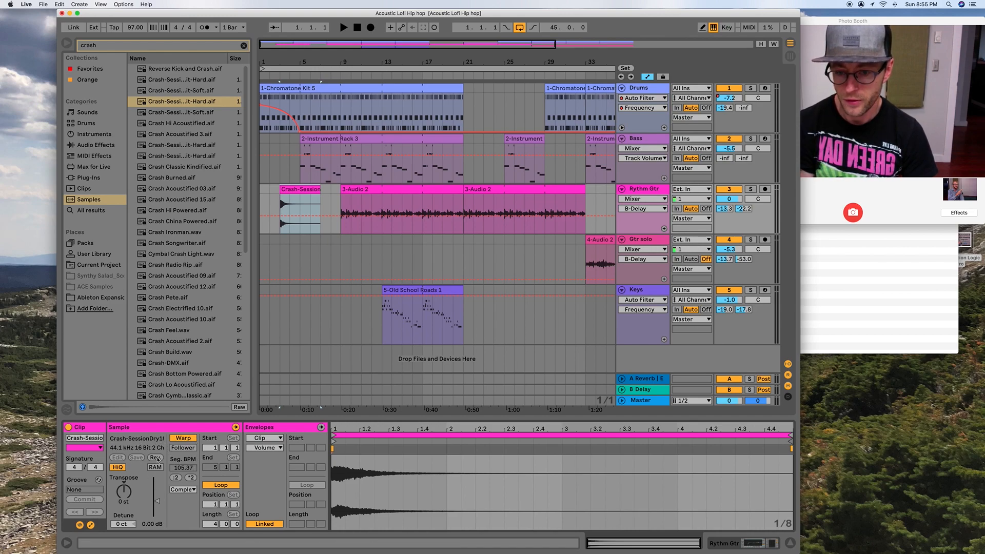
click(155, 457)
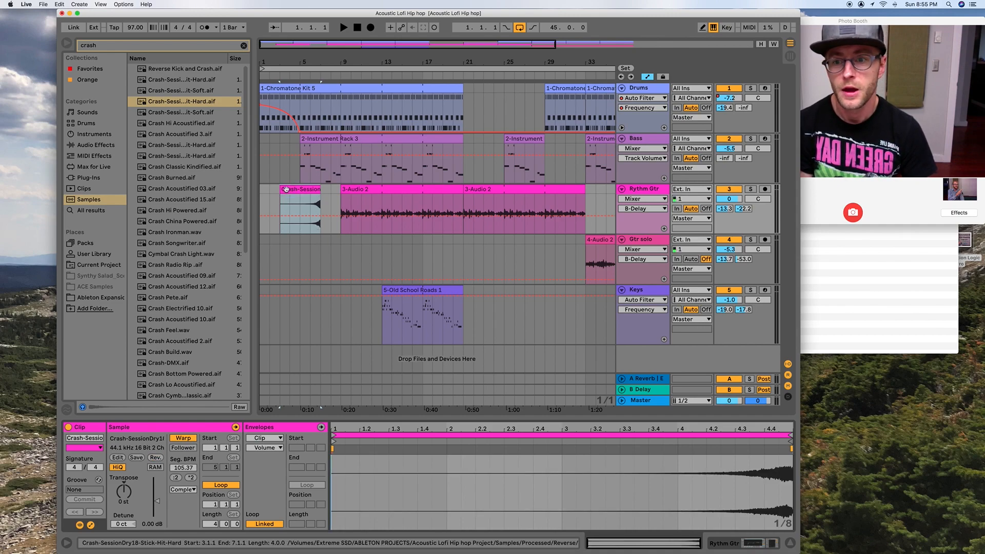
mouse_move(282, 190)
mouse_down()
mouse_move(304, 190)
mouse_move(284, 190)
mouse_up()
drag(293, 62, 392, 191)
drag(400, 58, 379, 15)
- Play the intro to hear the reversed crash lead into the bass entry at bar 5
click(281, 77)
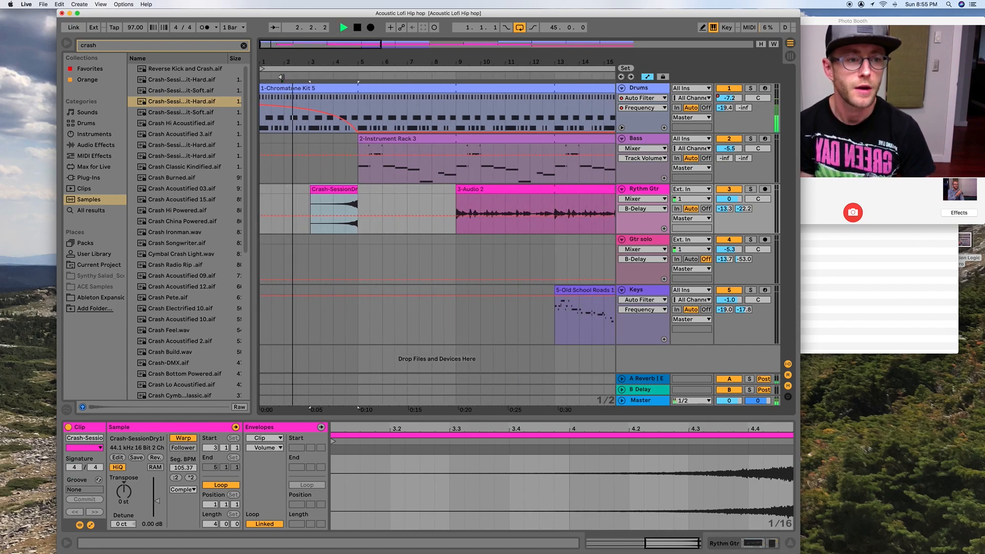
click(281, 77)
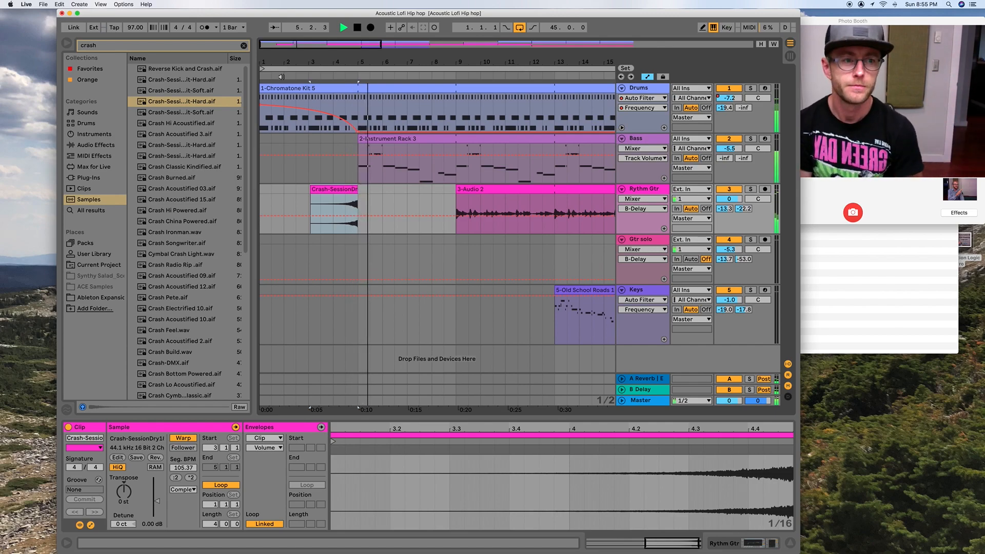
key(space)
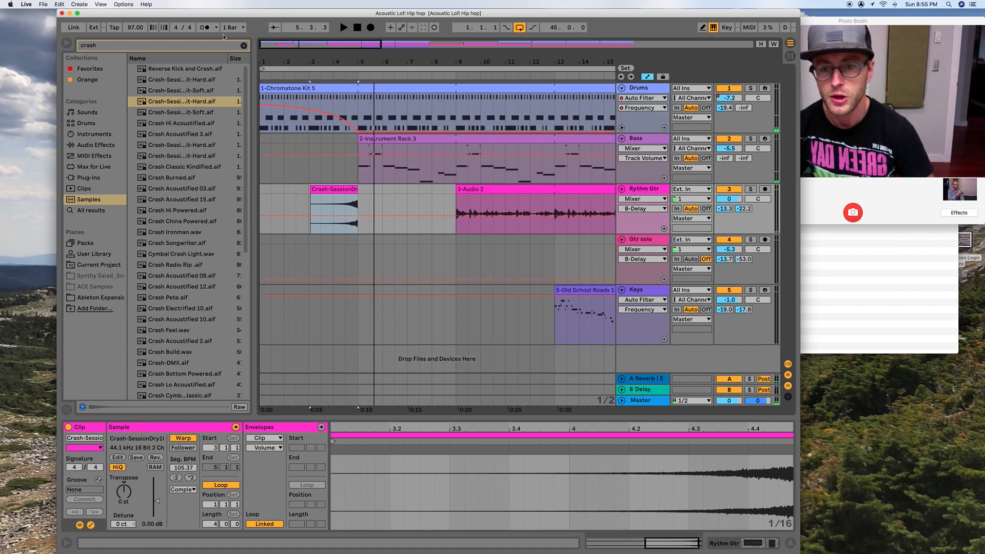
drag(313, 59, 302, 60)
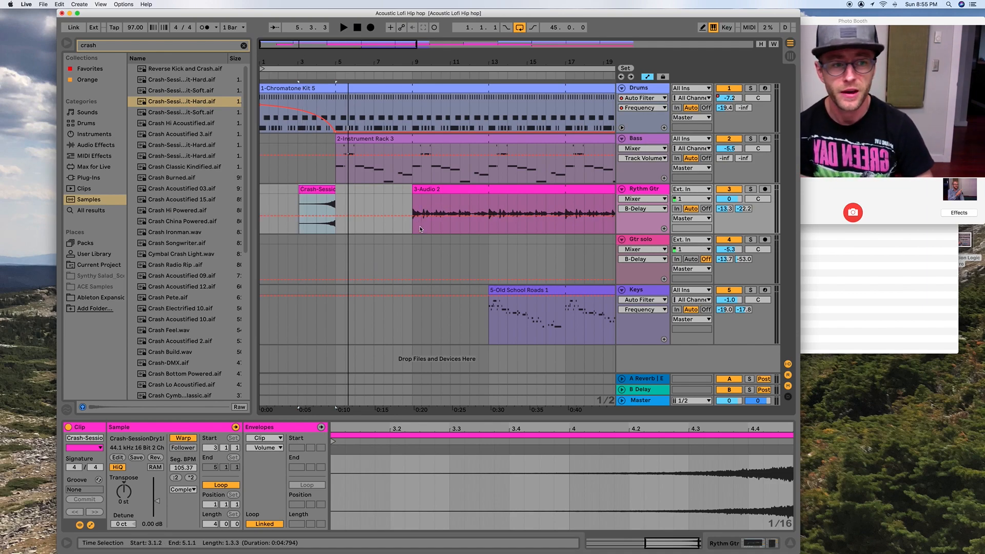
scroll(419, 229, right, 1)
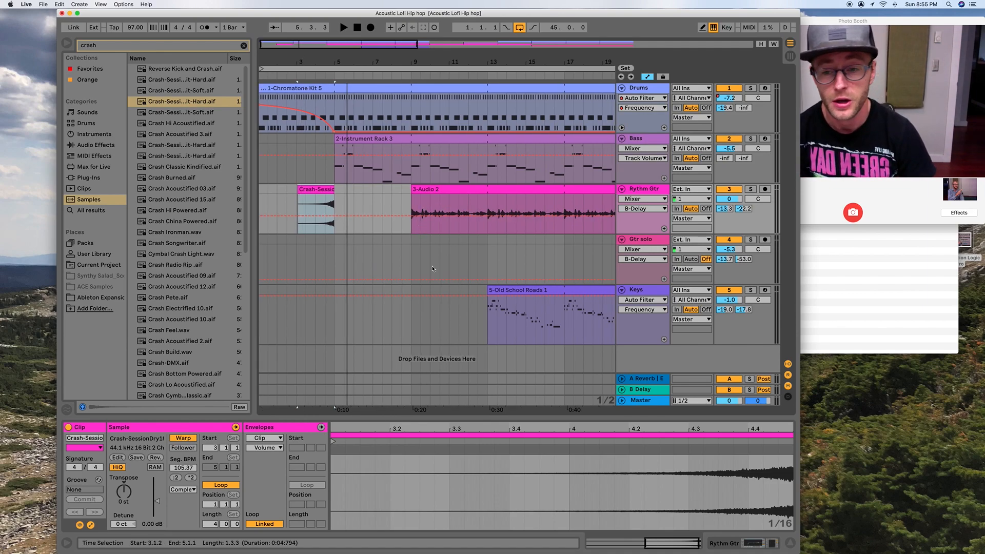
drag(327, 57, 344, 57)
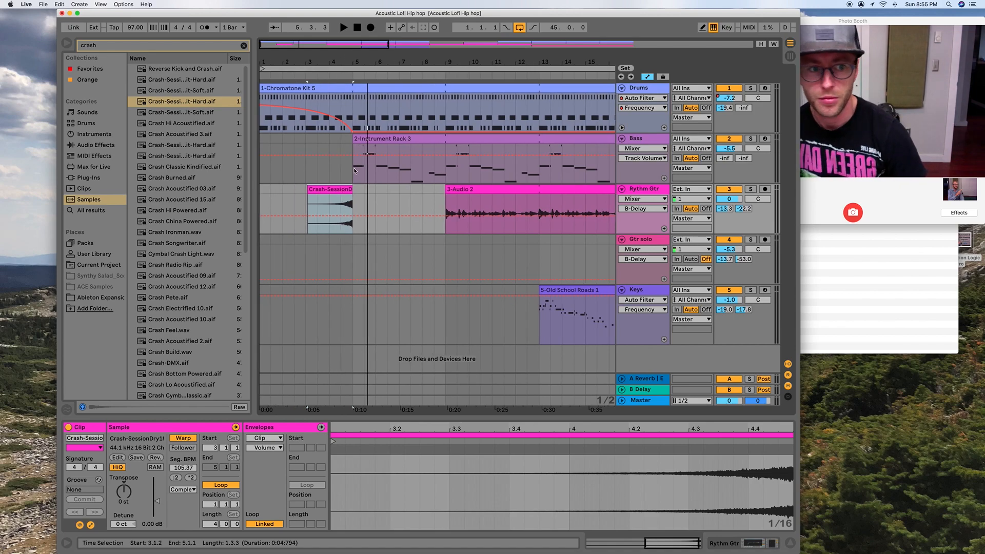
drag(362, 13, 333, 13)
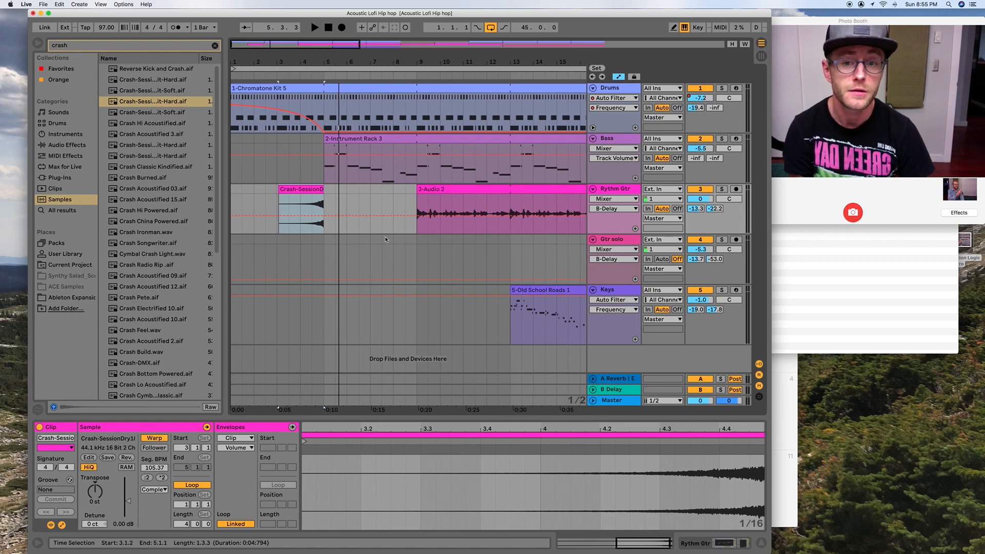
- Solo the Keys track, play it from bar 13, and set its Auto Filter to an 8.49 kHz cutoff with 29% resonance
click(529, 291)
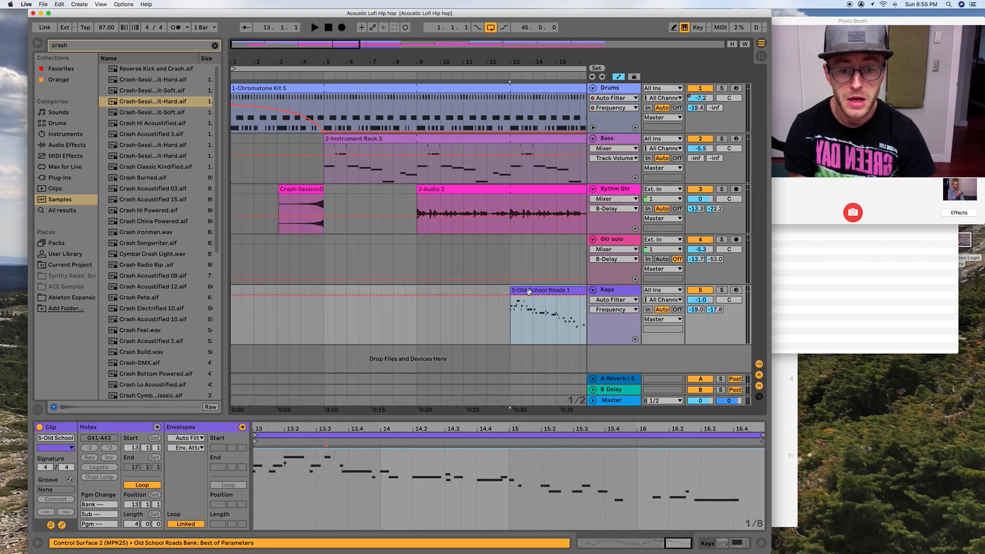
key(space)
click(722, 290)
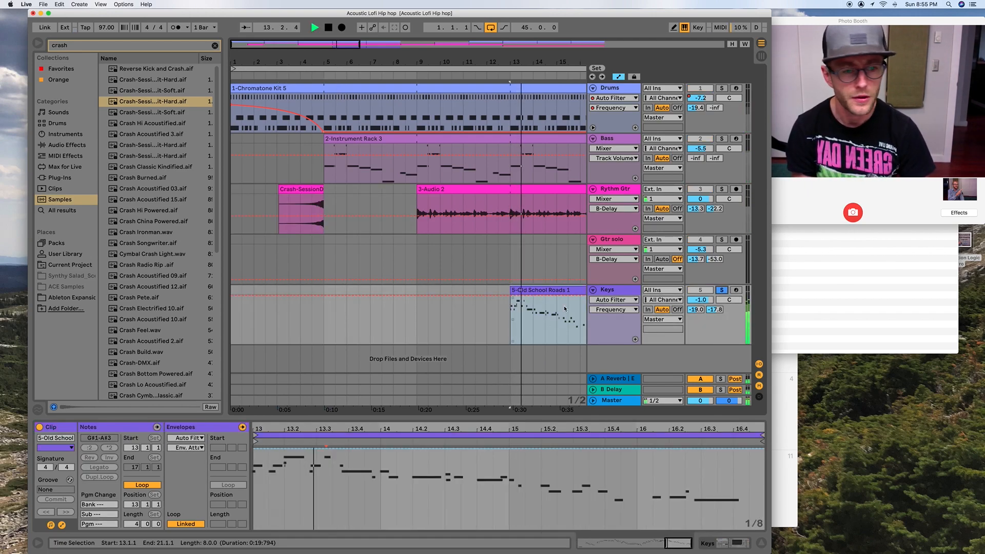
key(shift+Tab)
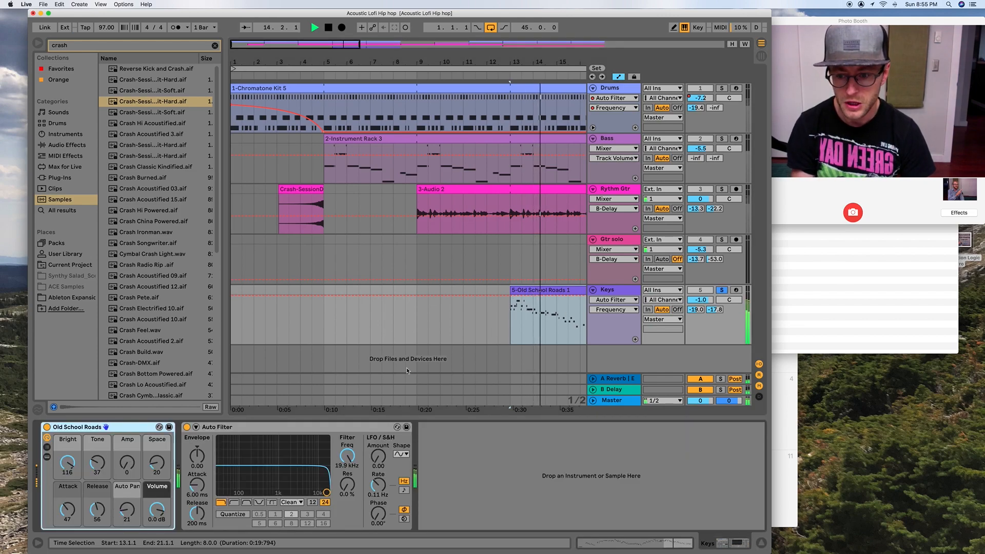
mouse_move(326, 493)
mouse_down()
mouse_move(248, 471)
mouse_move(313, 481)
mouse_up()
key(space)
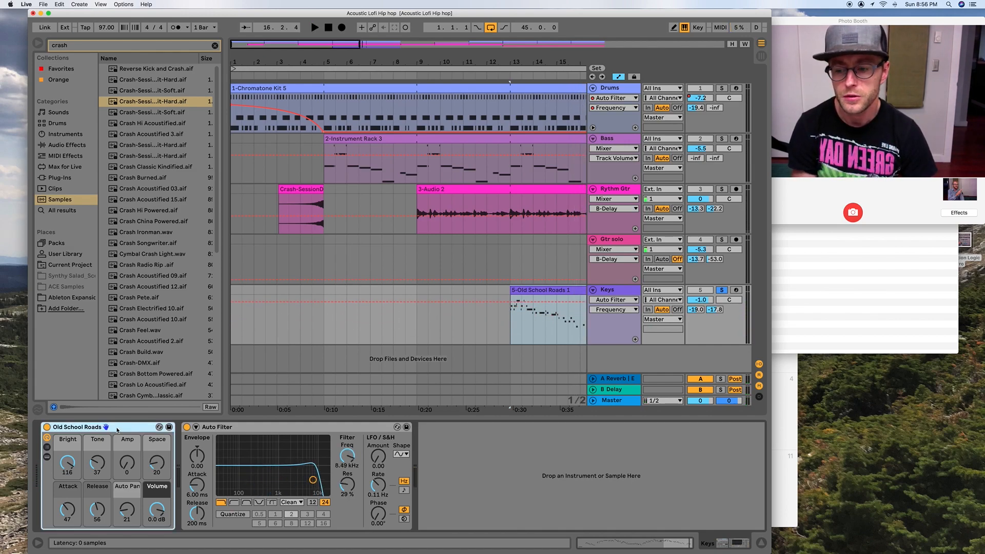
- Show the Old School Roads rack's chain list and inspect the instruments on its Old School and Release chains
click(46, 446)
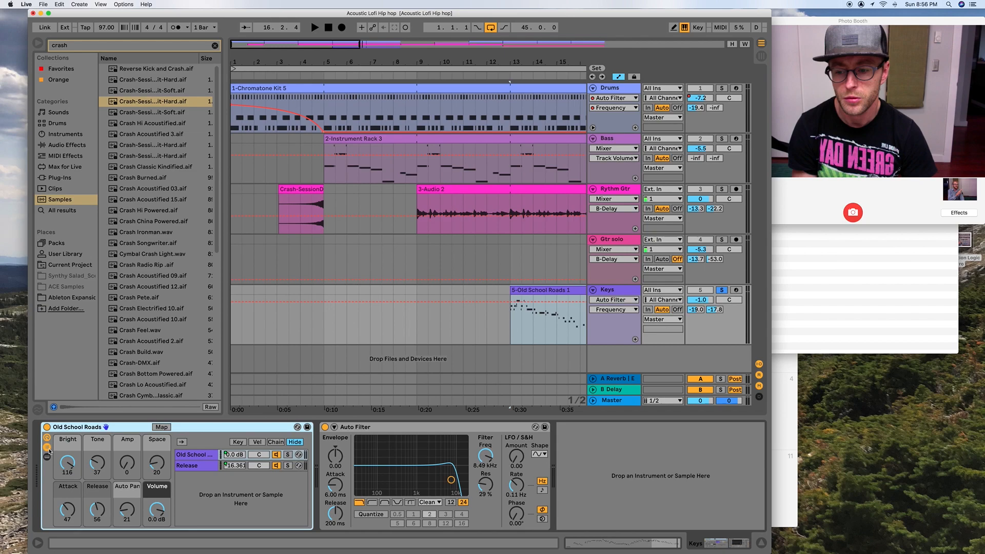
click(198, 466)
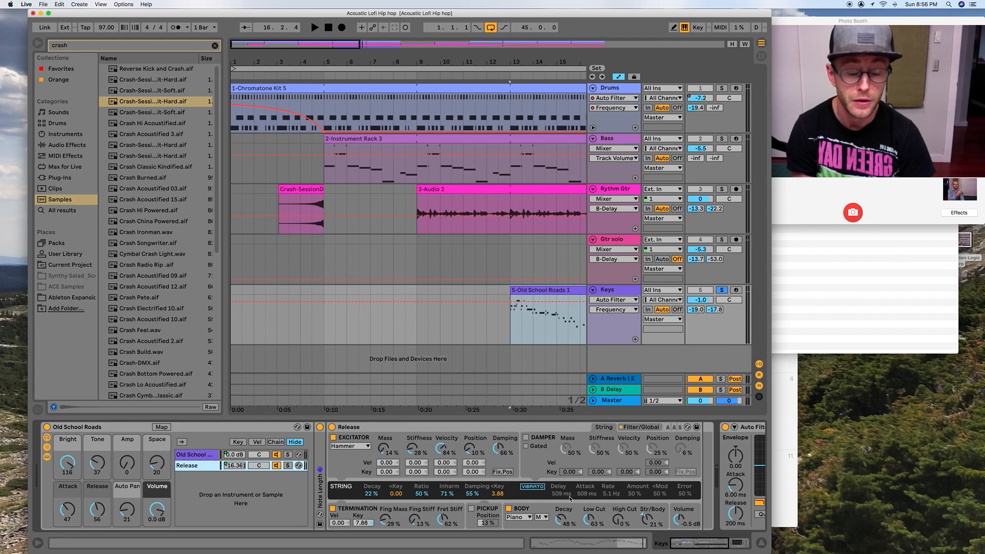
click(195, 455)
click(196, 466)
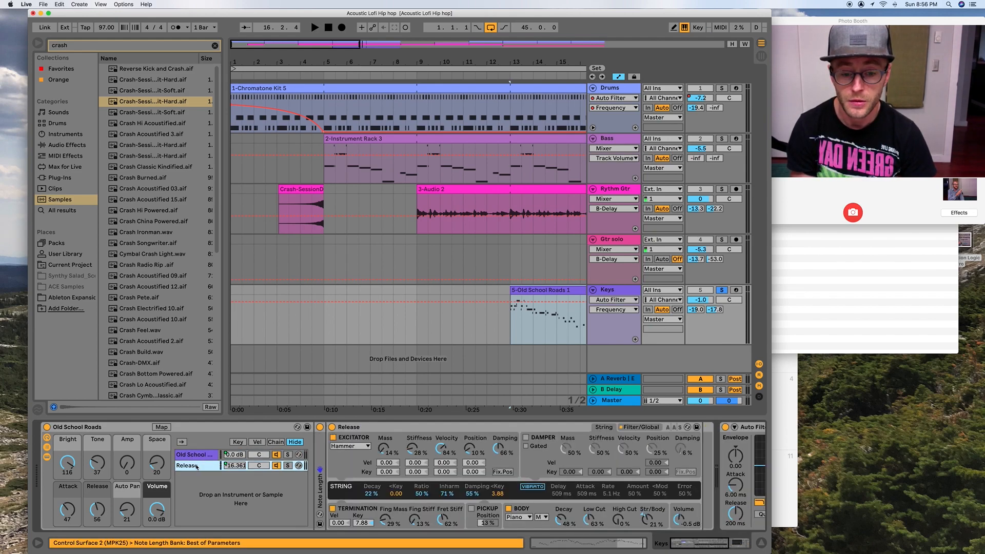
click(193, 455)
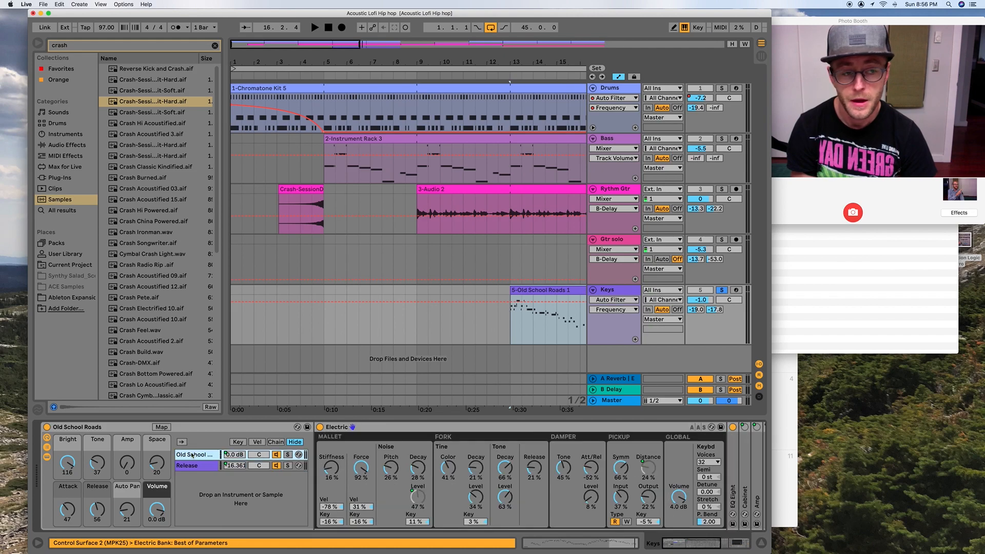
- Play the Keys from bar 13, set the Electric instrument's mallet noise pitch to 31%, and adjust its damper tone
key(space)
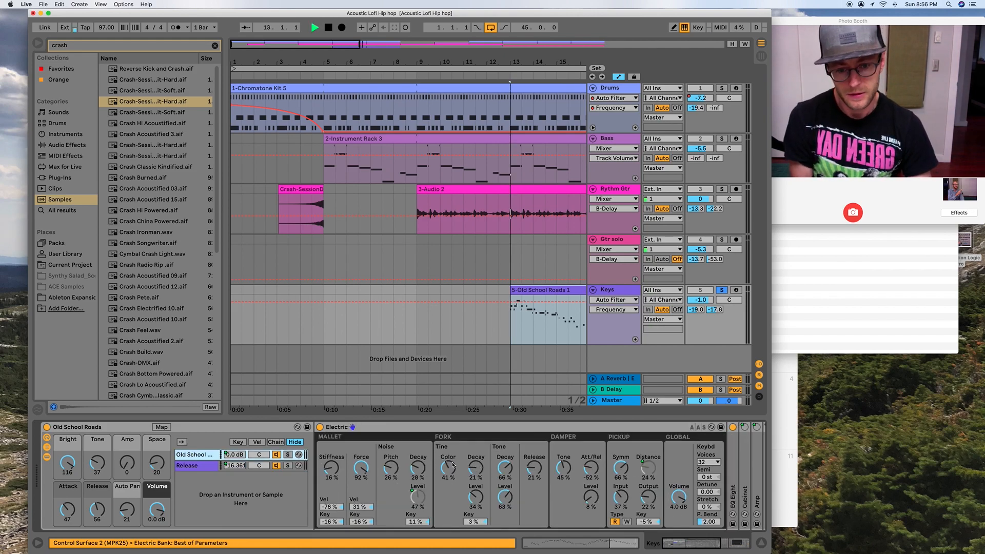
drag(391, 467, 391, 464)
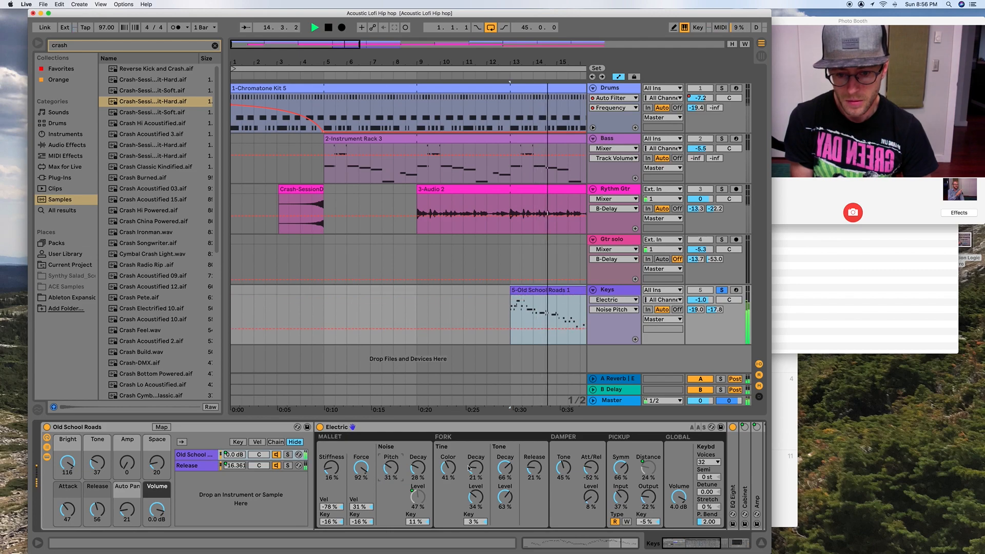
drag(505, 468, 563, 452)
- Set the exciter mass of the rack's Release chain instrument to 21%
click(198, 468)
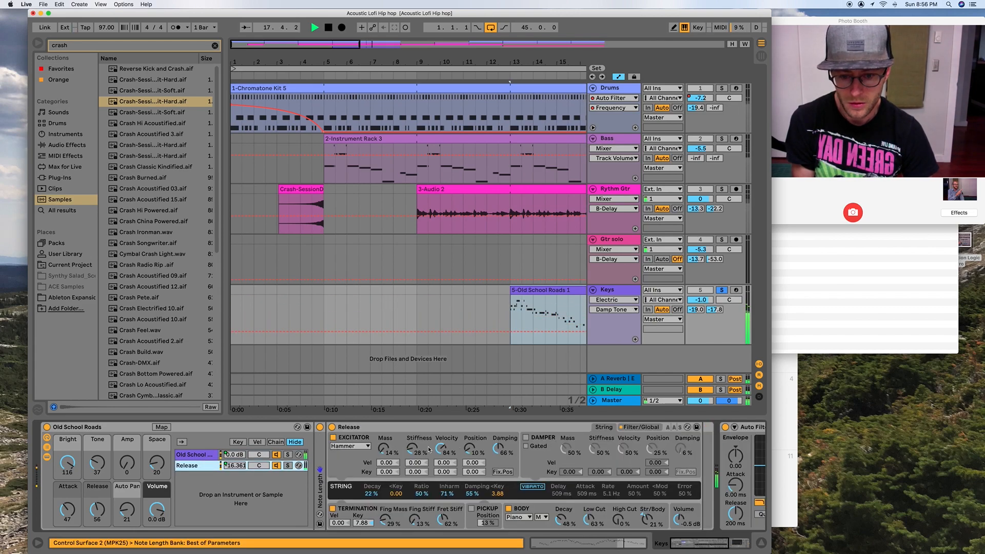
drag(373, 447, 390, 524)
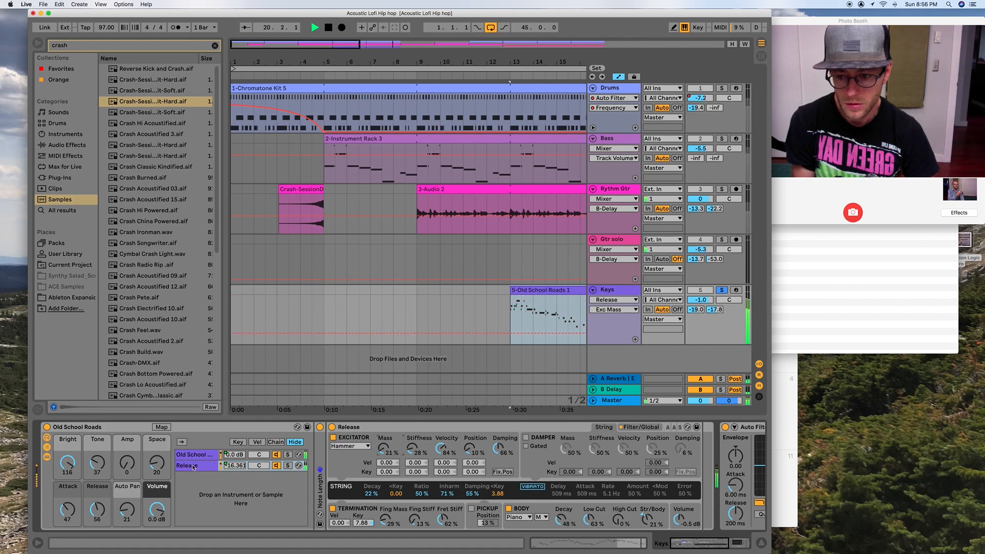
- Adjust the Old School Roads rack during playback, setting its Tone macro to 7 and its Bright macro to 99
drag(97, 463, 97, 425)
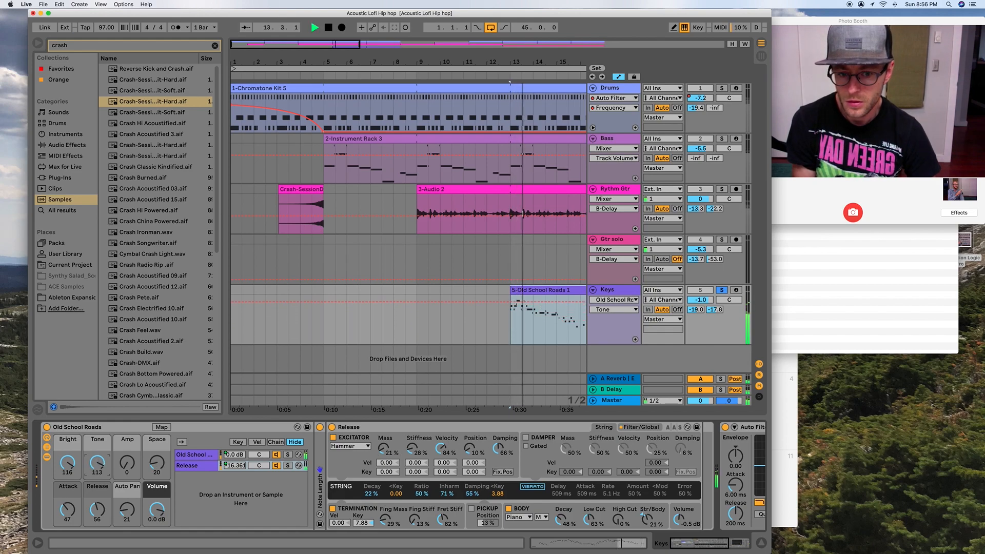
drag(97, 463, 97, 518)
drag(68, 463, 67, 506)
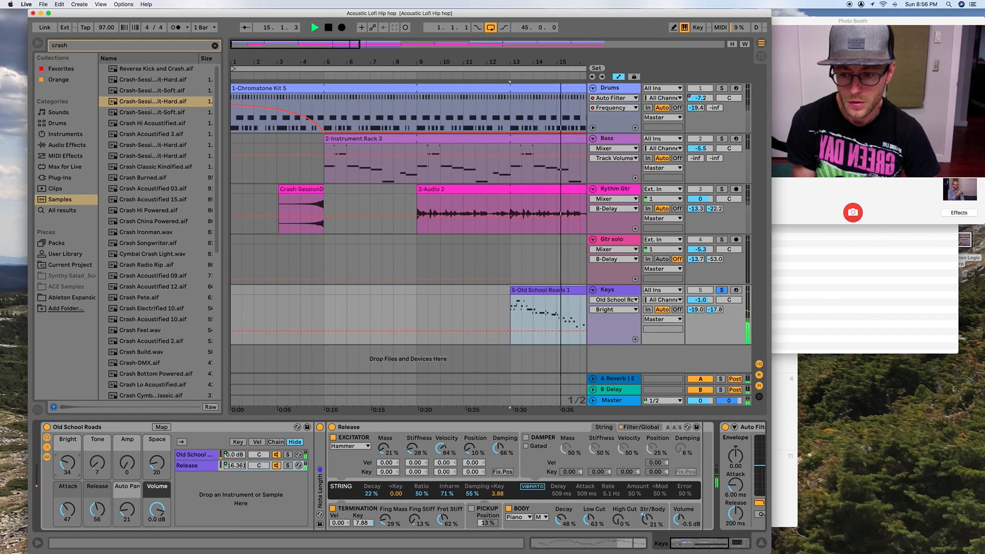
mouse_move(68, 463)
mouse_down()
mouse_move(67, 434)
mouse_move(66, 463)
mouse_up()
key(space)
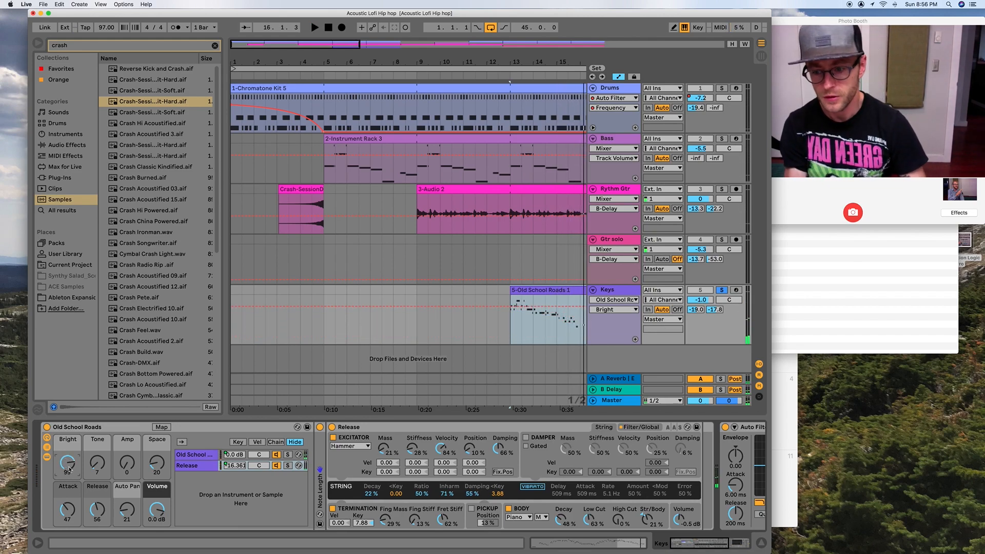
- Automate the Keys rack's Bright macro to rise from a low value at bar 13 to 99 at bar 17, and play the ramp
right_click(70, 468)
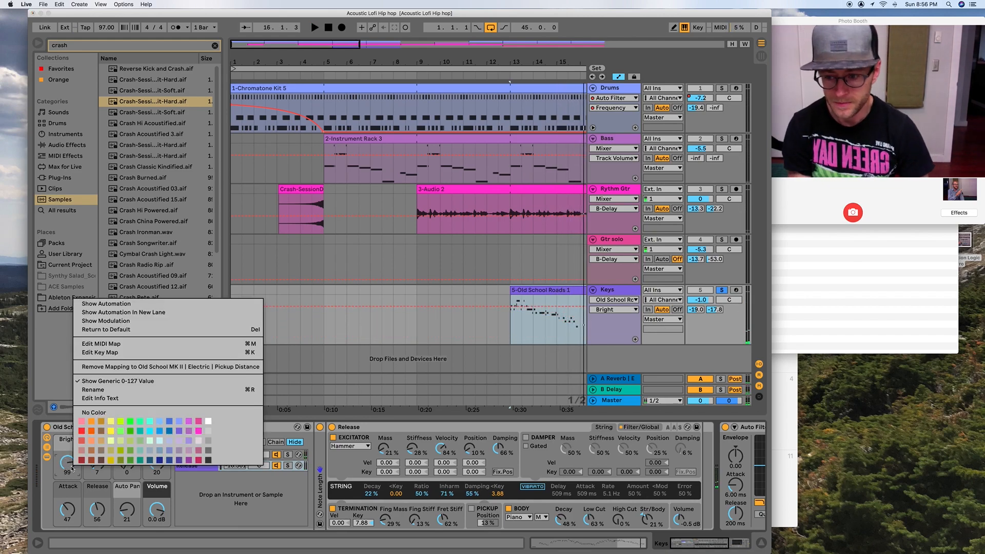
click(103, 303)
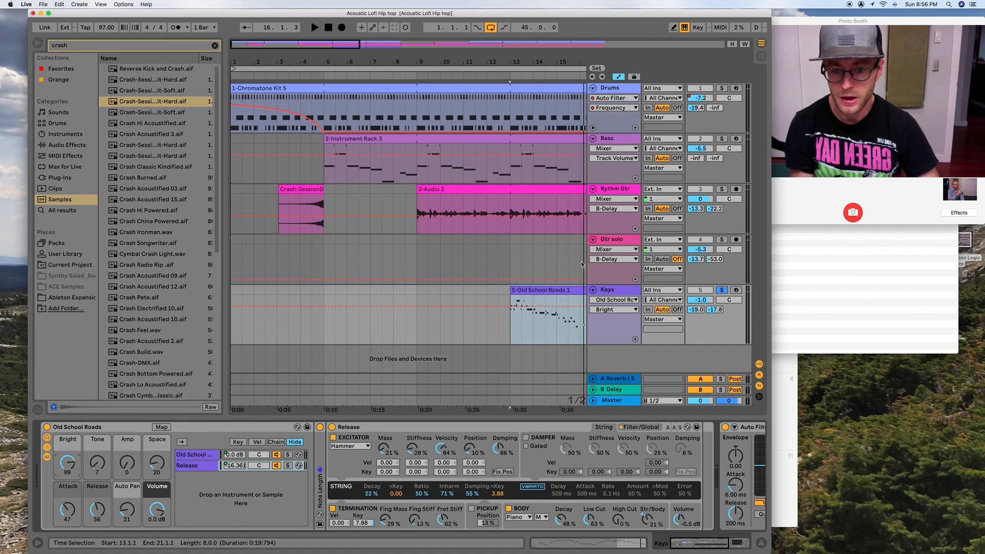
click(510, 308)
scroll(510, 307, right, 5)
click(503, 307)
drag(409, 308, 409, 341)
key(space)
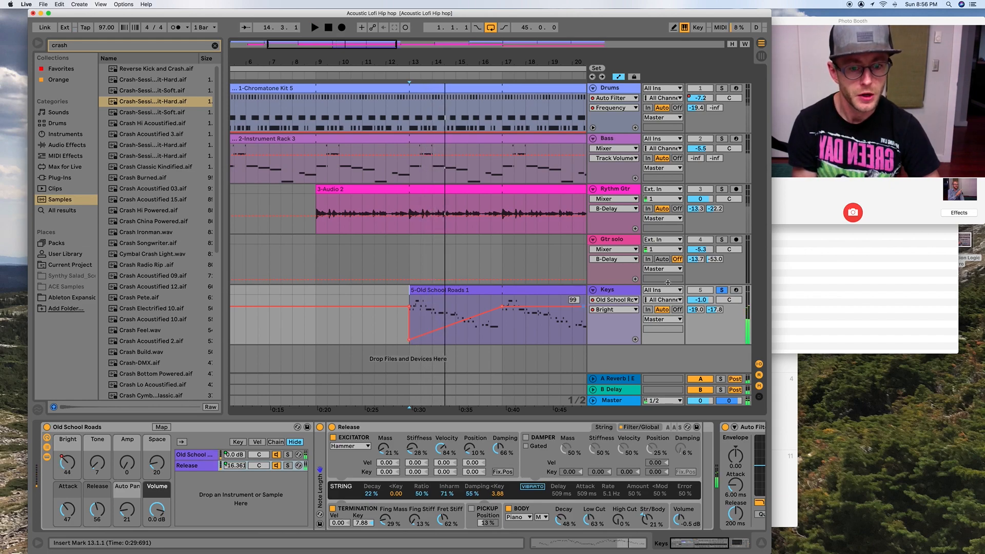
- Stop playback and show the Track Panning automation of the Keys track
click(727, 301)
right_click(727, 301)
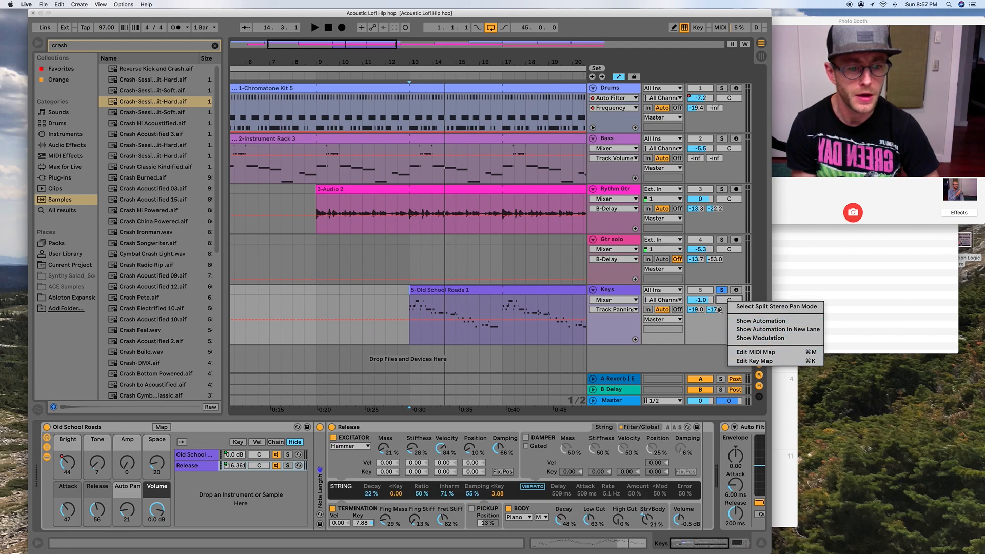
right_click(724, 301)
click(723, 302)
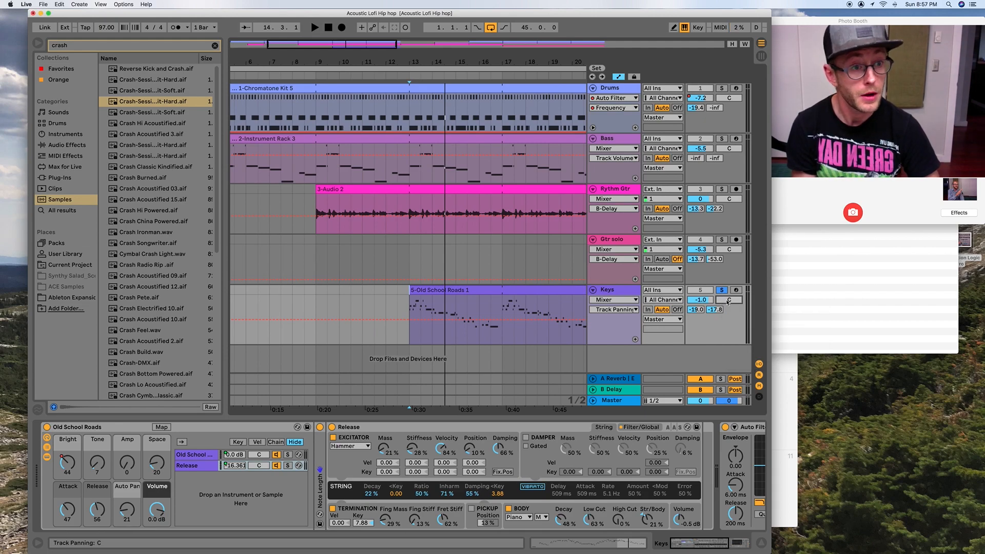
right_click(728, 301)
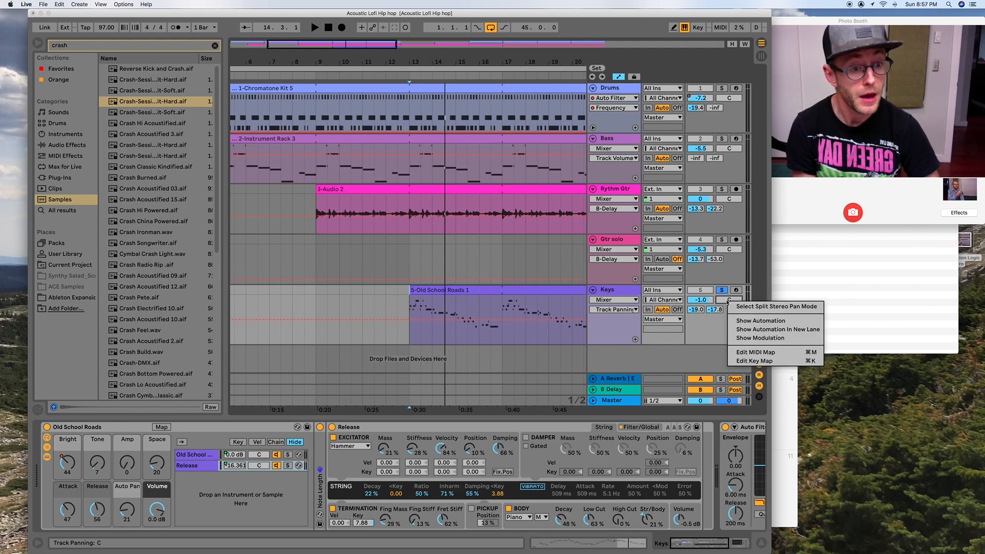
click(755, 323)
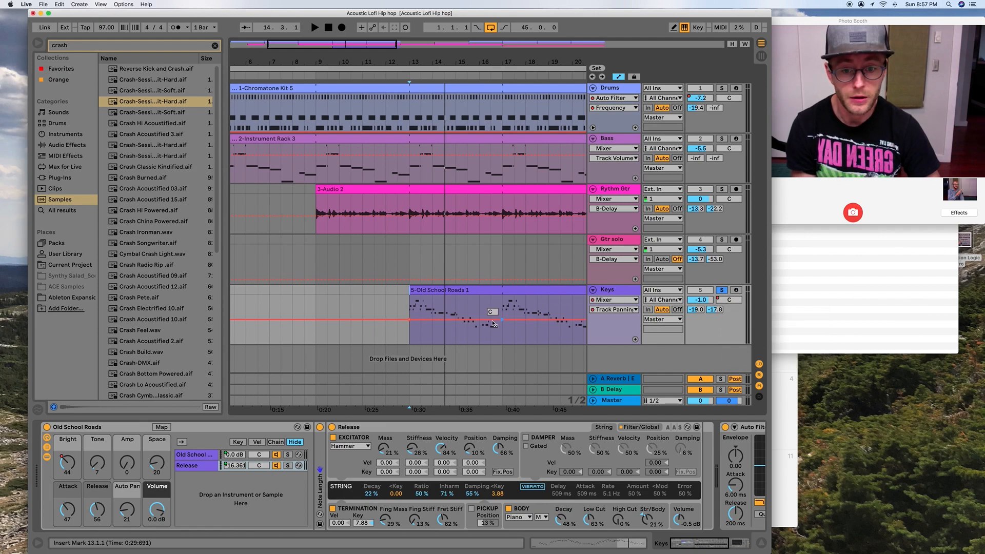
- Automate the Keys panning from 50R at bar 13 to far left near bar 15 and back to centre at bar 17, and play it
drag(455, 319, 455, 296)
key(space)
drag(410, 319, 460, 341)
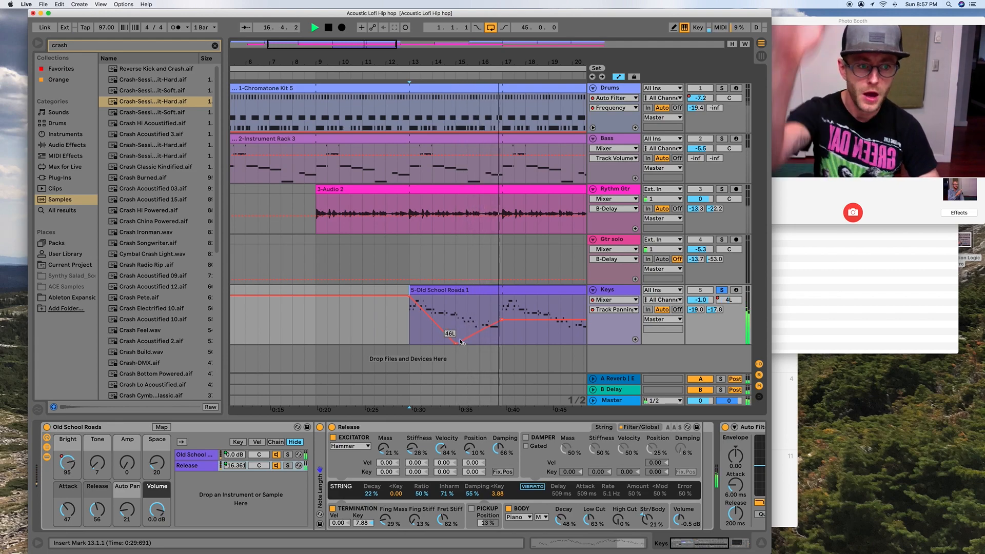
key(space)
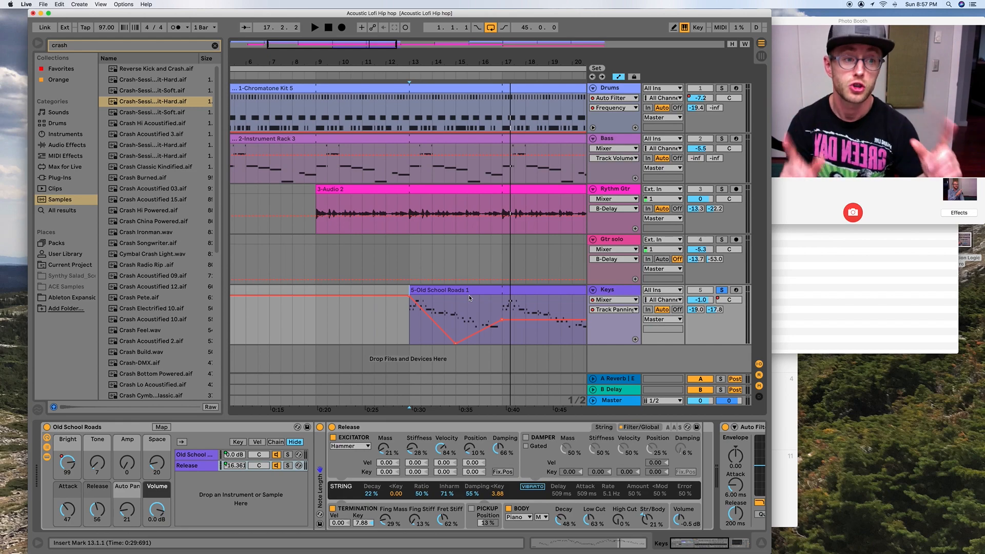
- Hide the automation lanes and return to the start of the arrangement
drag(508, 14, 496, 15)
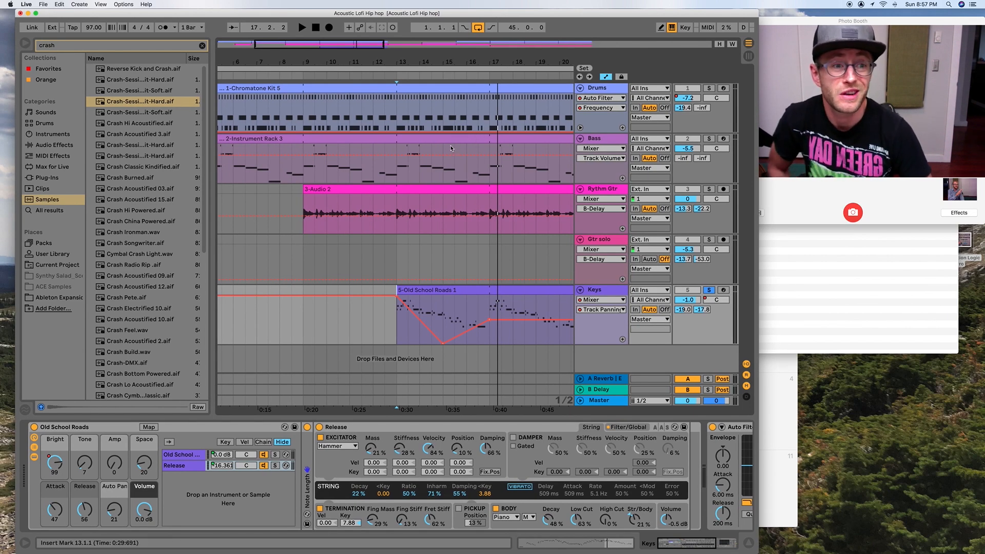
key(a)
scroll(378, 201, left, 5)
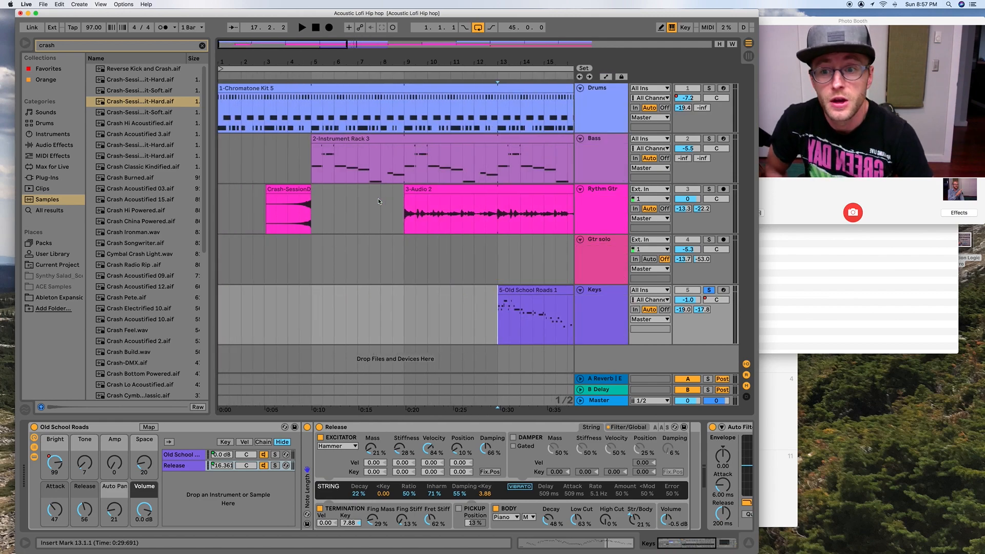
- Solo the Bass track and play its clip from bar 5
click(329, 142)
click(708, 138)
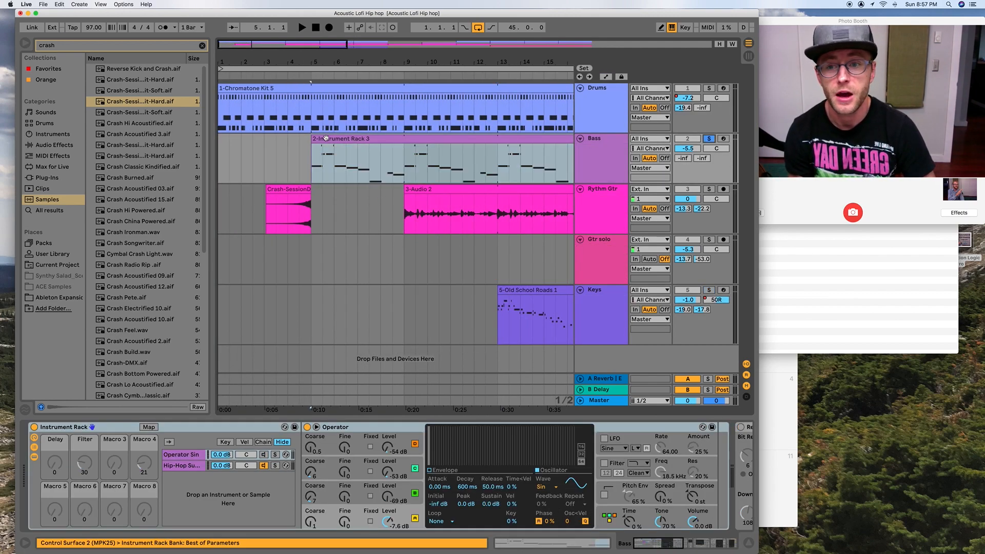
key(space)
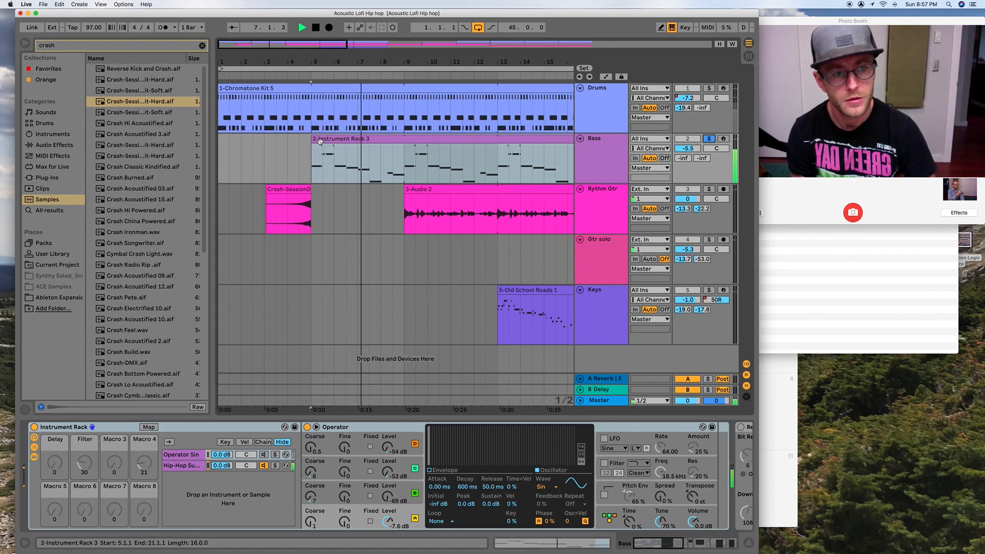
key(space)
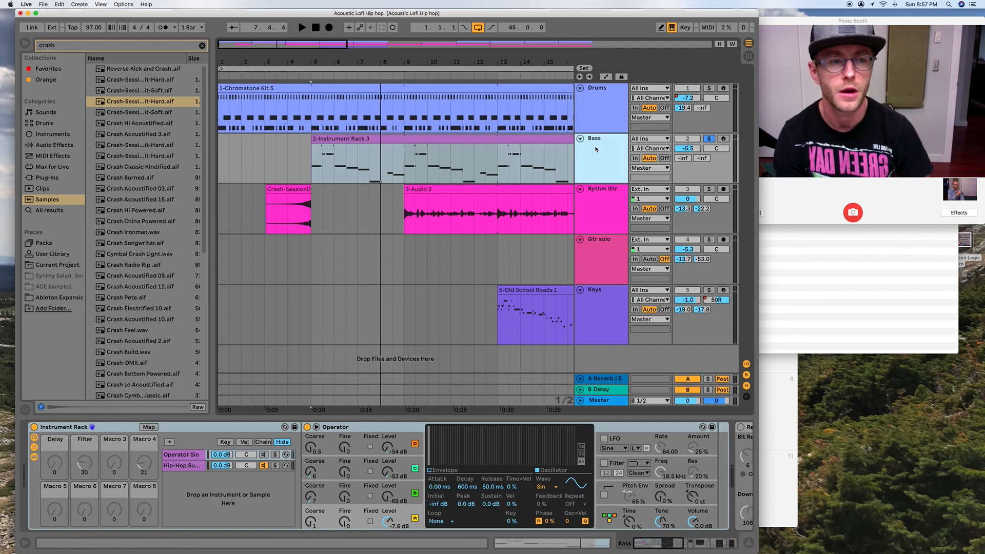
- Duplicate the Bass track and check the notes of the duplicated clip
click(535, 138)
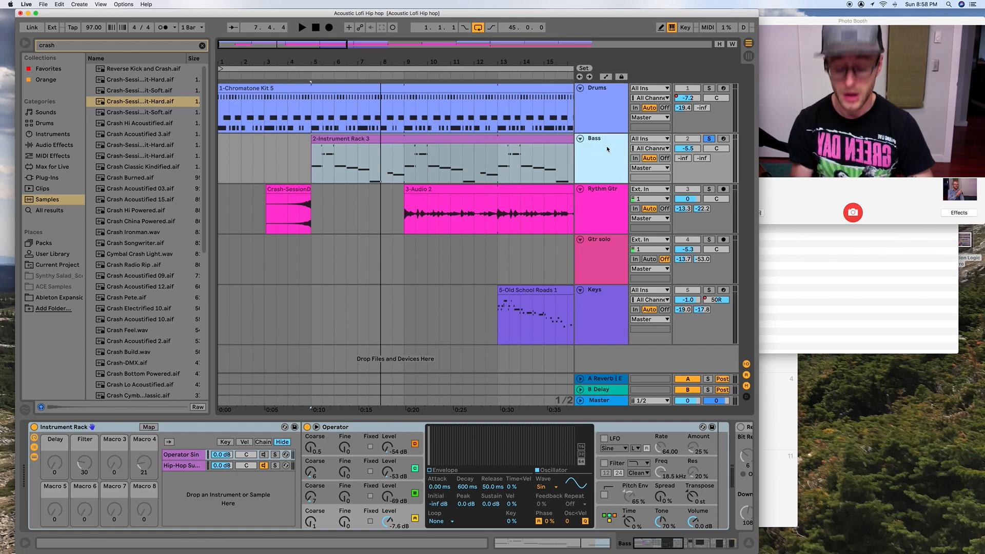
key(super+d)
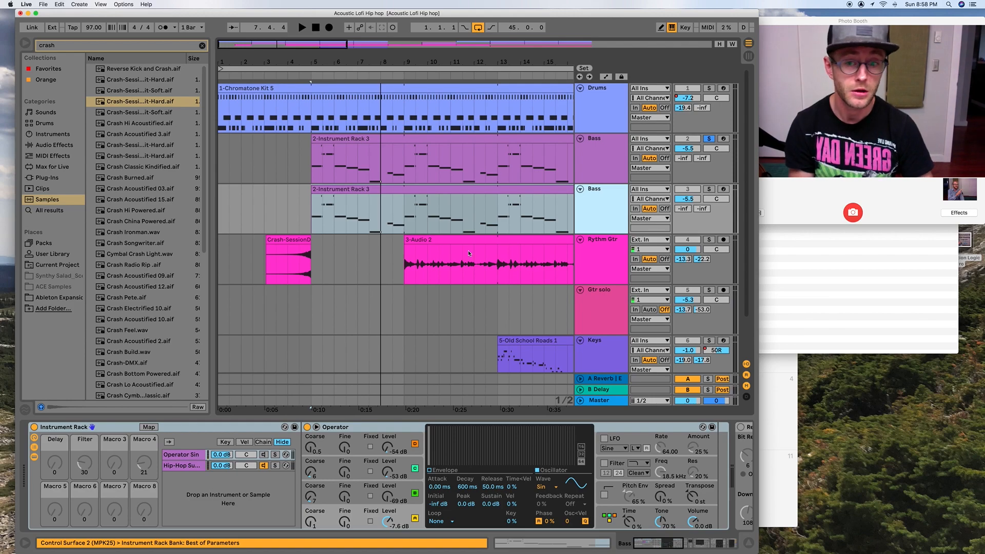
click(345, 190)
key(shift+Tab)
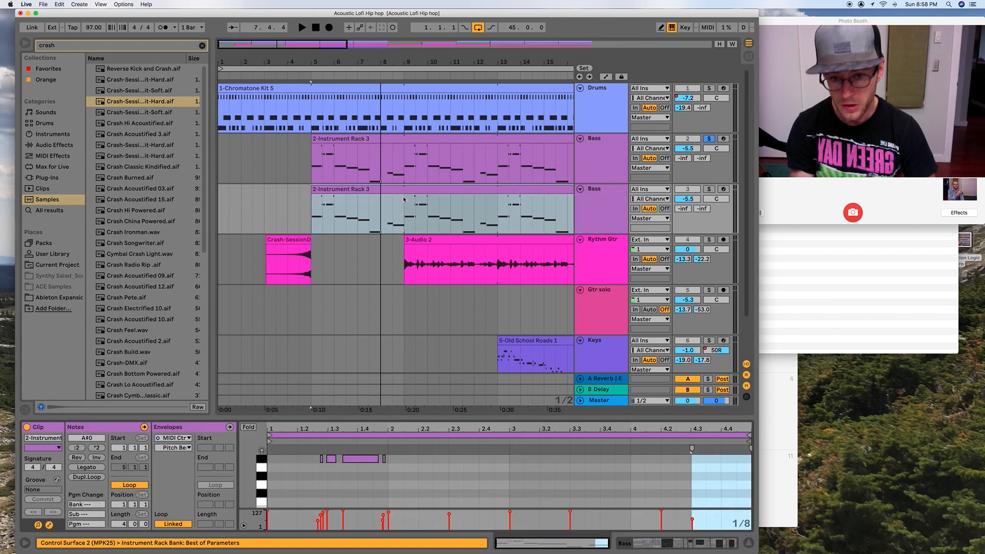
key(shift+Tab)
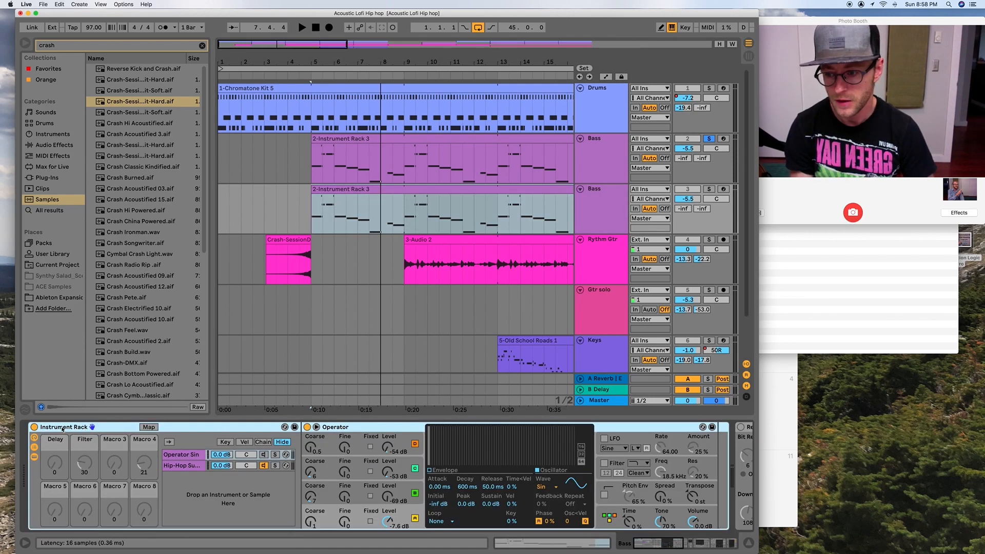
- Delete the Instrument Rack, Redux, Overdrive, Auto Filter, Delay and Compressor from the duplicated Bass track
scroll(416, 492, right, 5)
scroll(416, 493, left, 5)
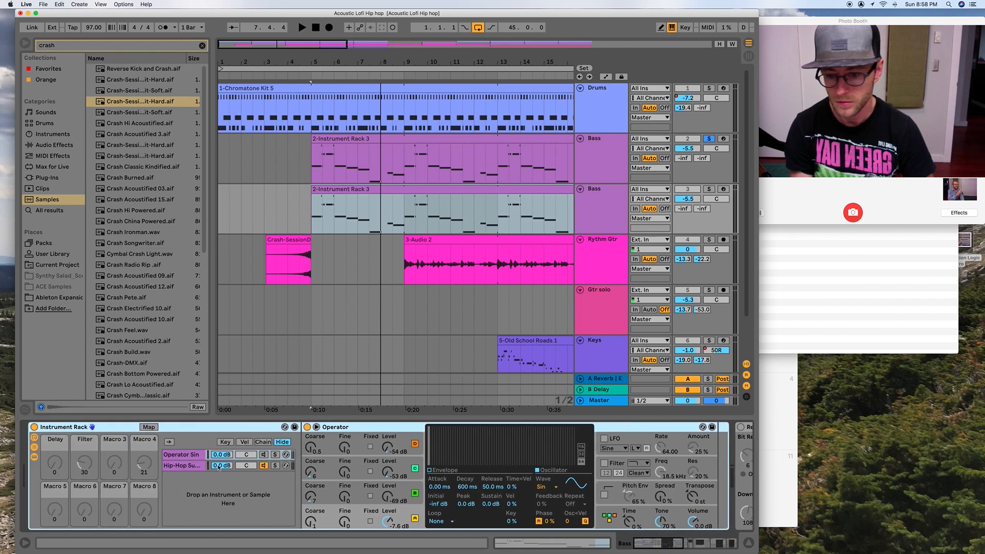
scroll(492, 457, right, 15)
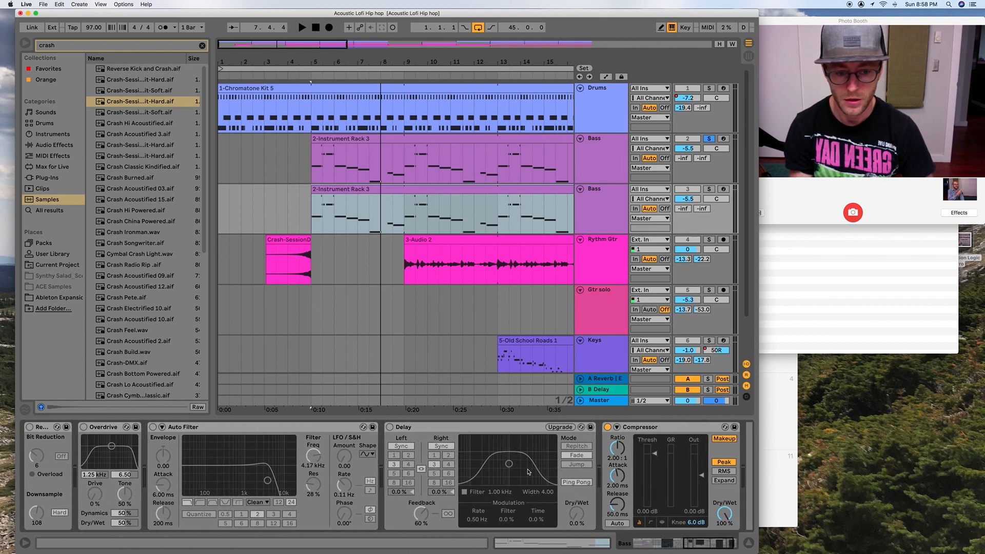
scroll(316, 461, left, 15)
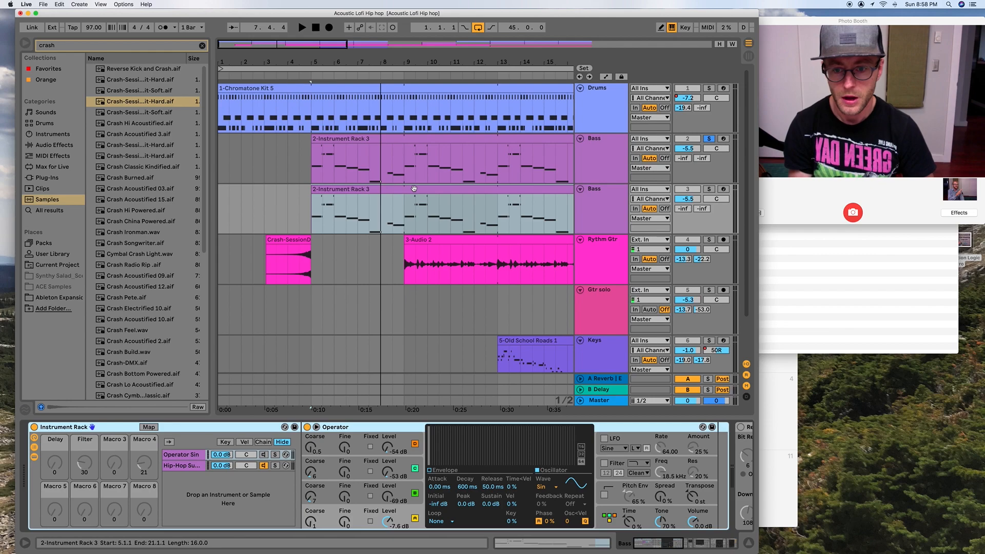
scroll(263, 430, right, 15)
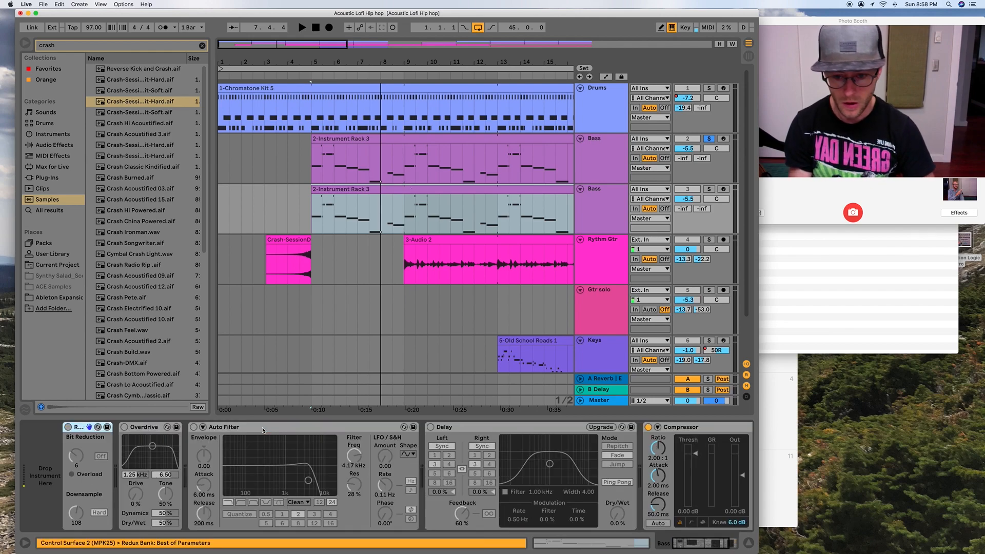
key(Delete)
key(Delete)
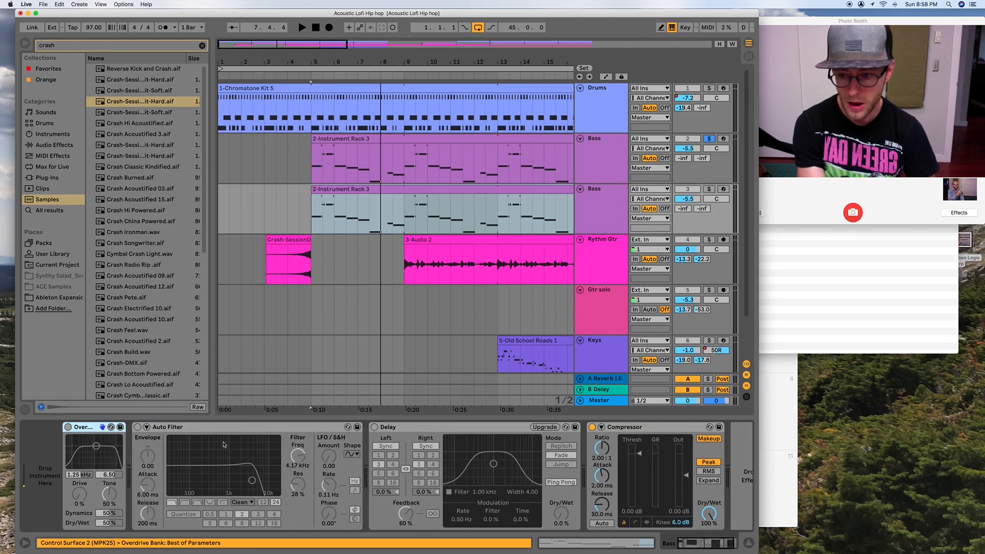
click(610, 429)
shift+click(380, 428)
key(Delete)
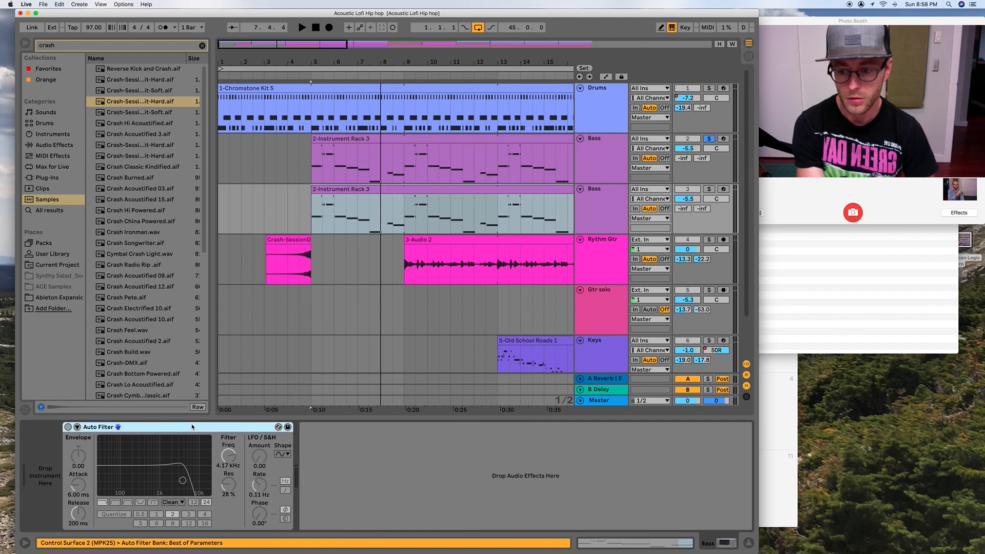
key(Delete)
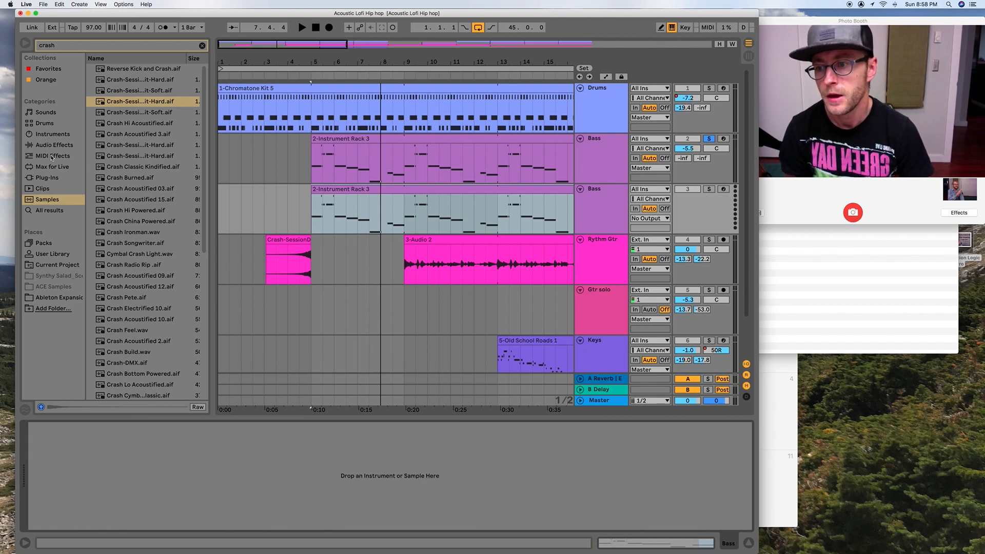
- Search the instruments for "buzz" and list the matching Analog bass presets
click(53, 136)
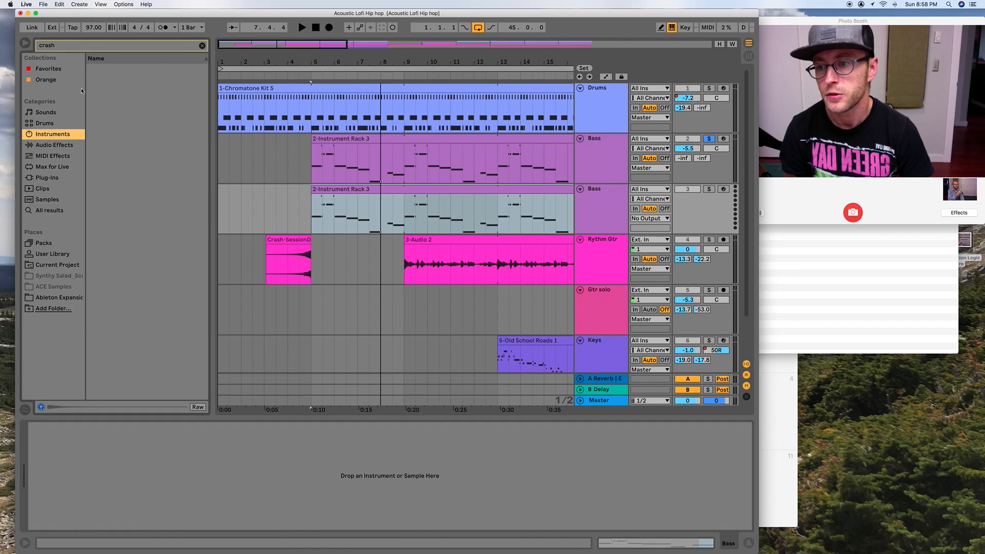
click(203, 46)
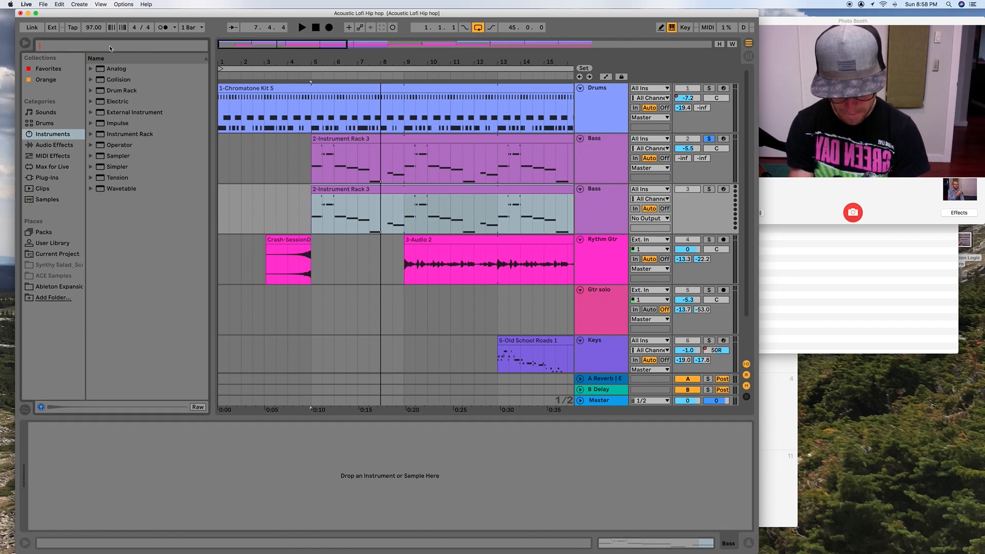
text(buzz)
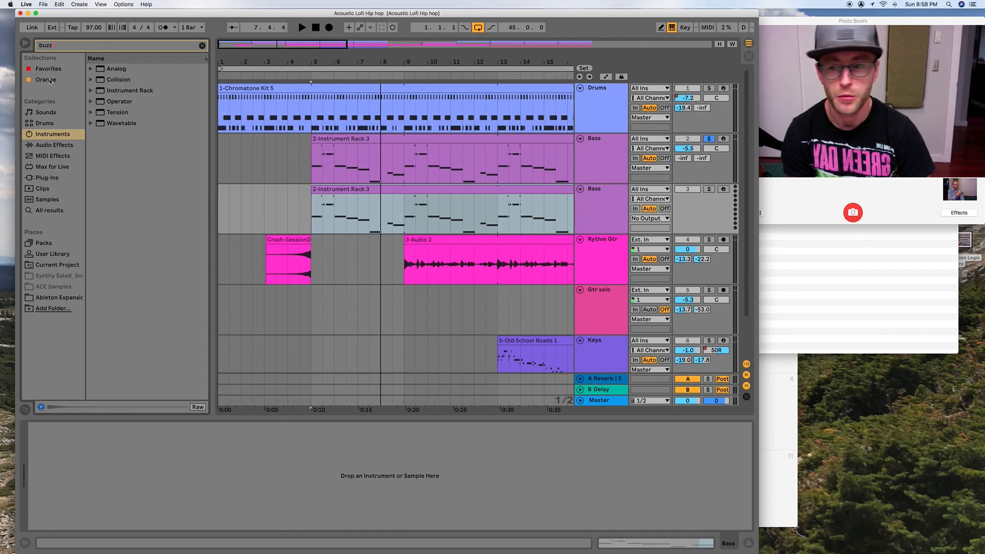
click(91, 69)
click(97, 81)
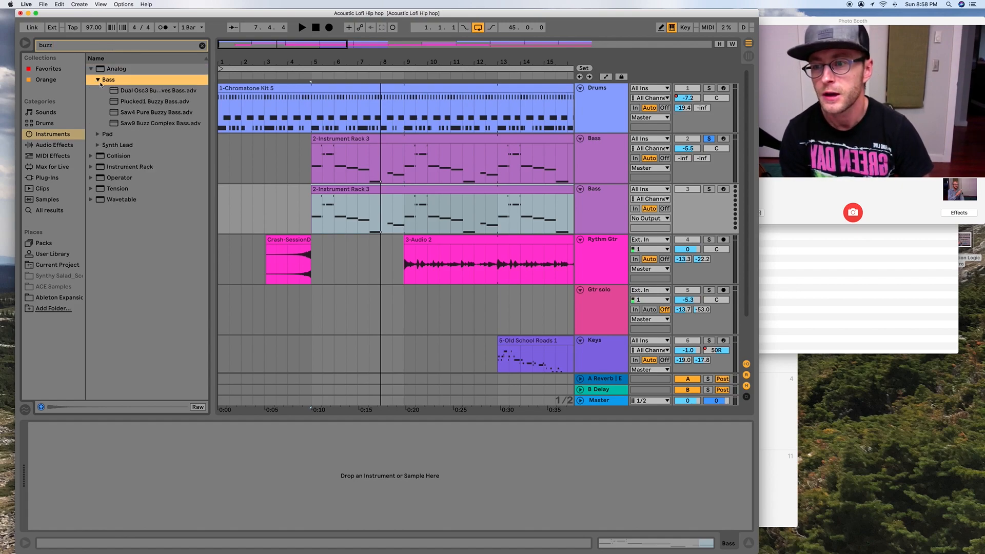
- Audition the Analog bass presets and load Saw4 Pure Buzzy Bass onto the duplicated Bass track
click(150, 92)
click(151, 102)
click(153, 113)
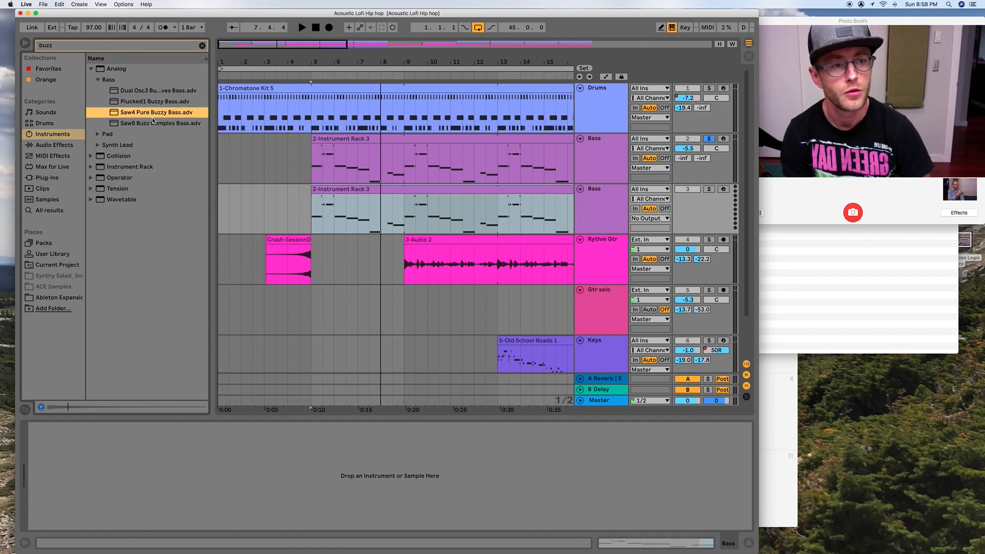
click(152, 122)
click(153, 113)
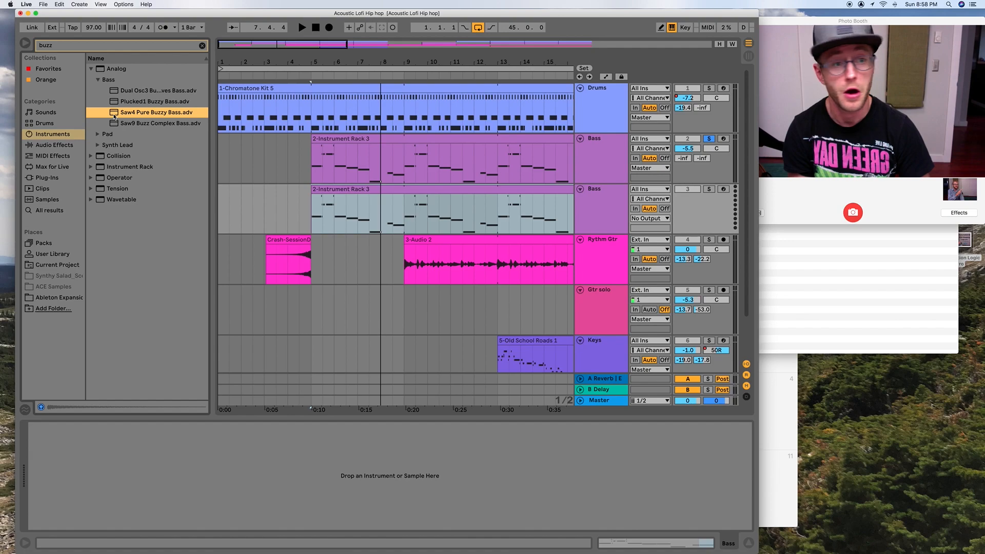
drag(114, 117, 598, 231)
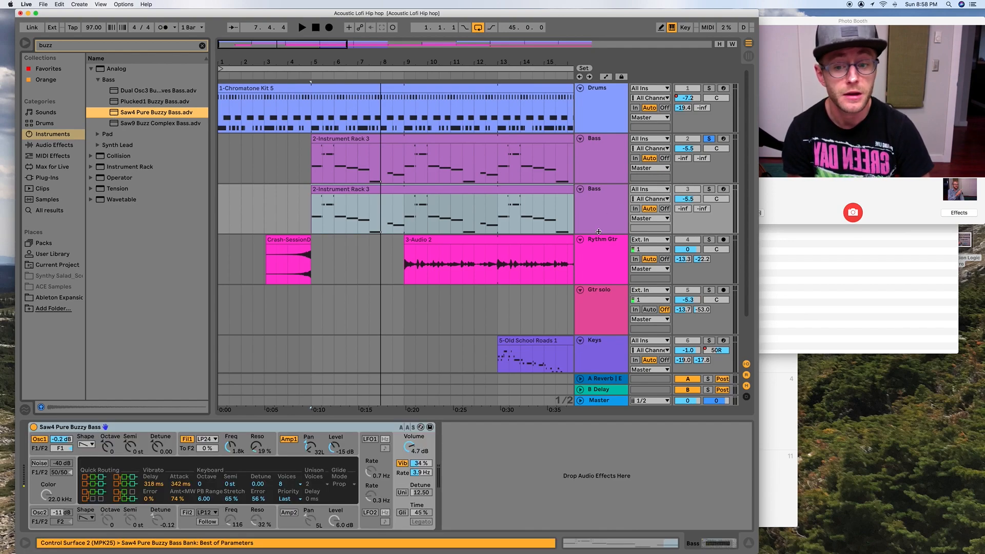
- Solo the duplicated Bass track alongside the original Bass track and listen to both layers together
click(711, 189)
key(space)
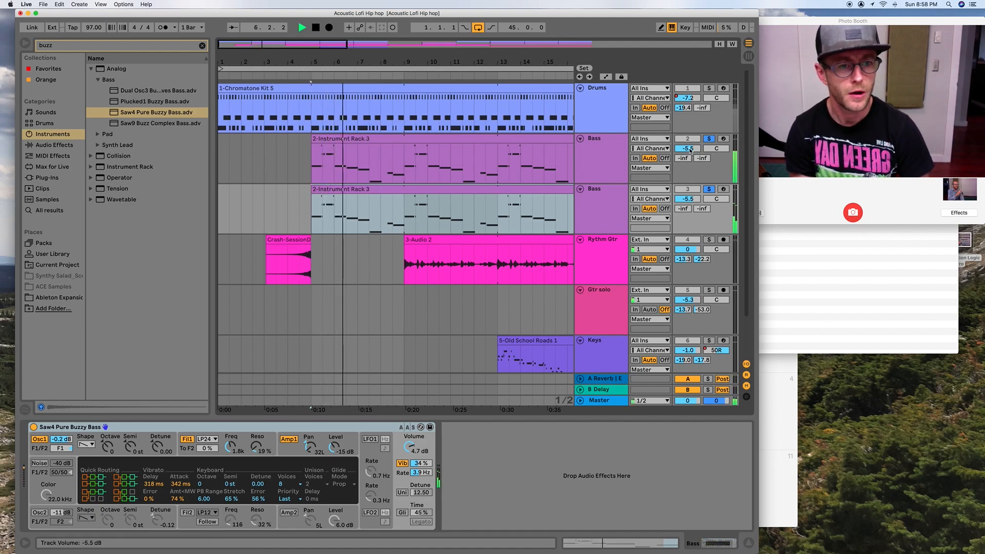
key(space)
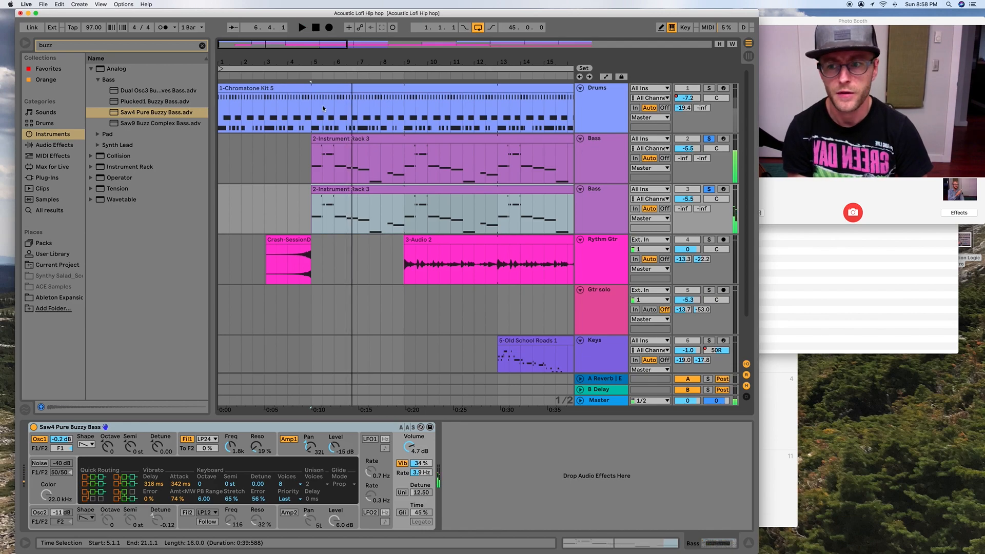
- Audition the other buzzy bass presets, duplicate the second Bass track and load Saw9 Buzz Complex Bass onto the new copy
click(158, 103)
click(150, 92)
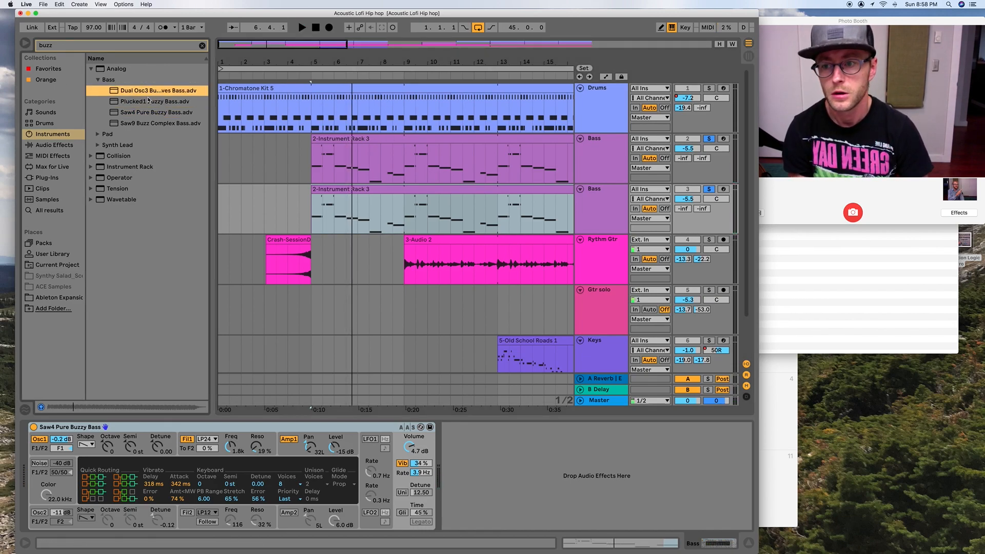
click(150, 124)
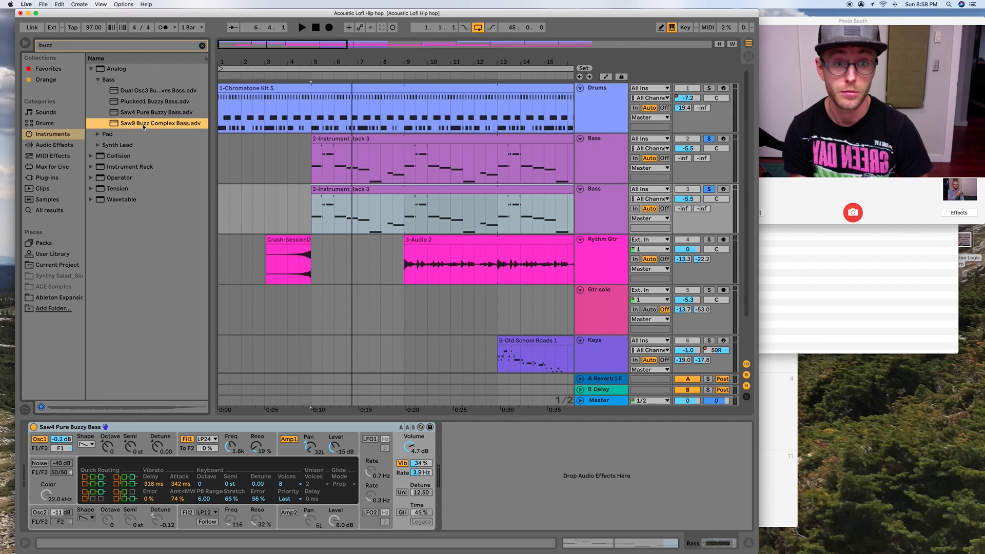
click(589, 203)
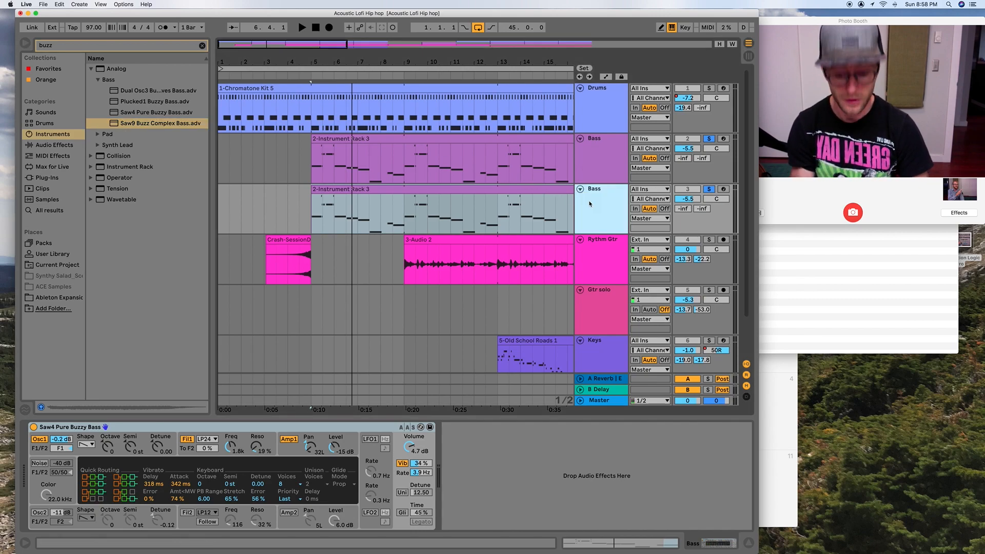
key(super+d)
drag(117, 126, 607, 260)
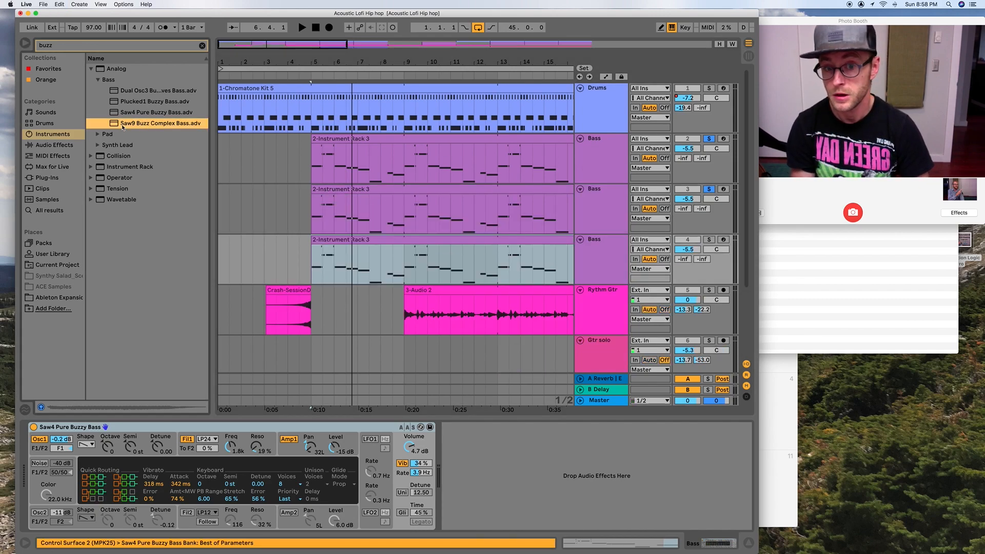
- Rename the three bass tracks, in order, as Bass sub, Bass buzz and Bass hiss
click(602, 154)
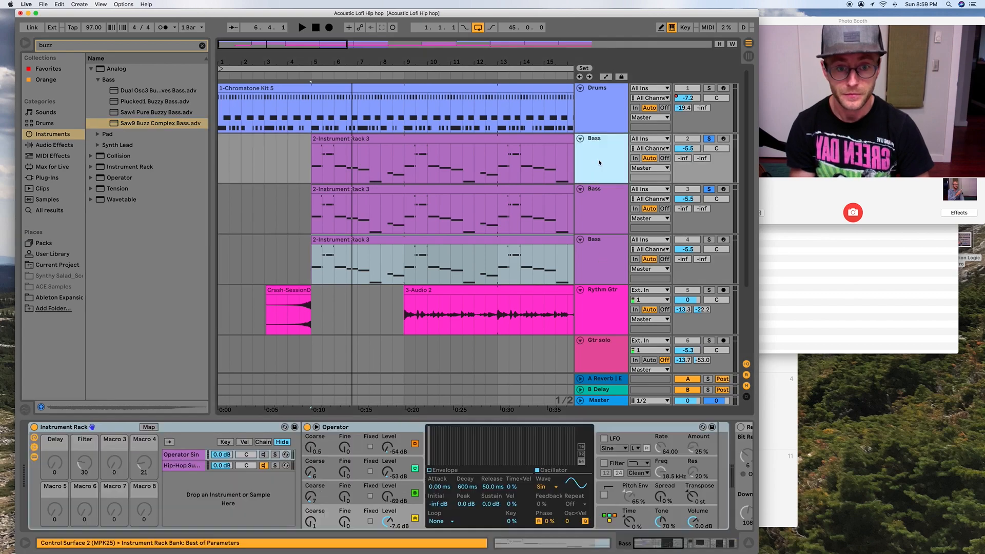
key(super+r)
key(Right)
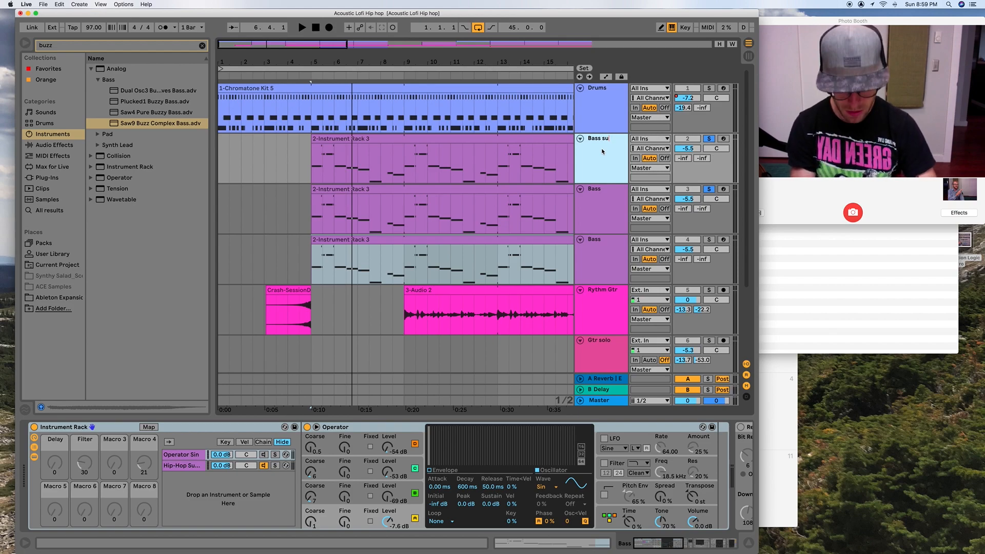
text(sub)
click(610, 193)
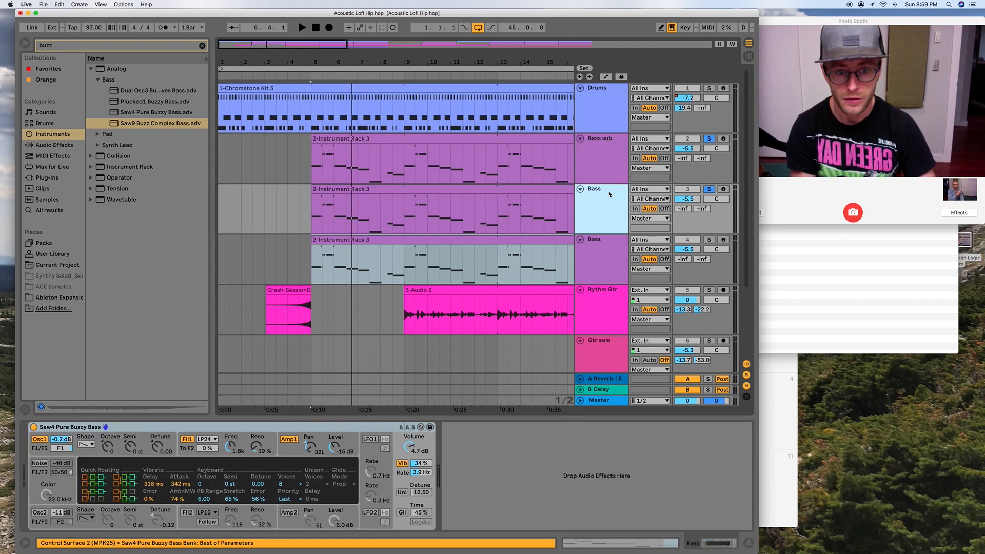
key(Right)
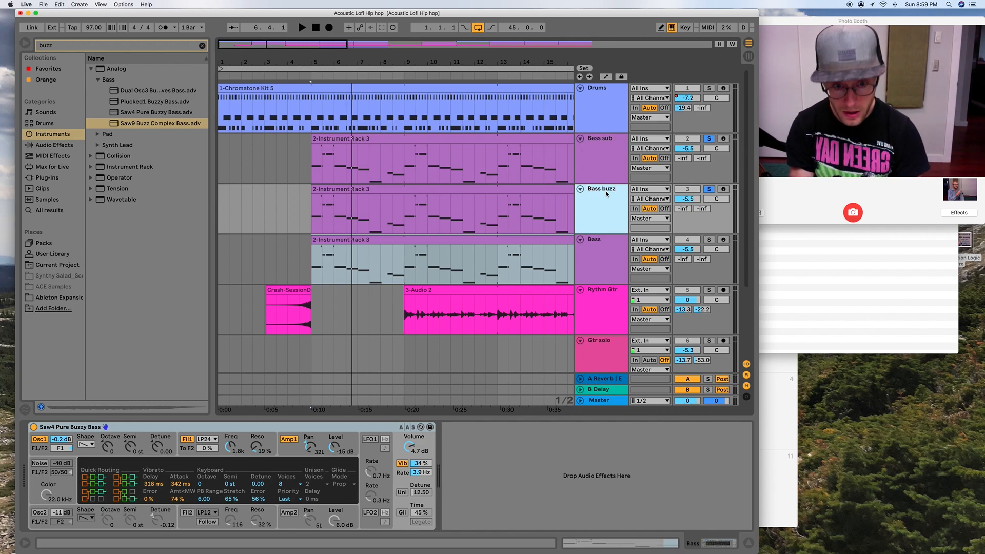
click(594, 258)
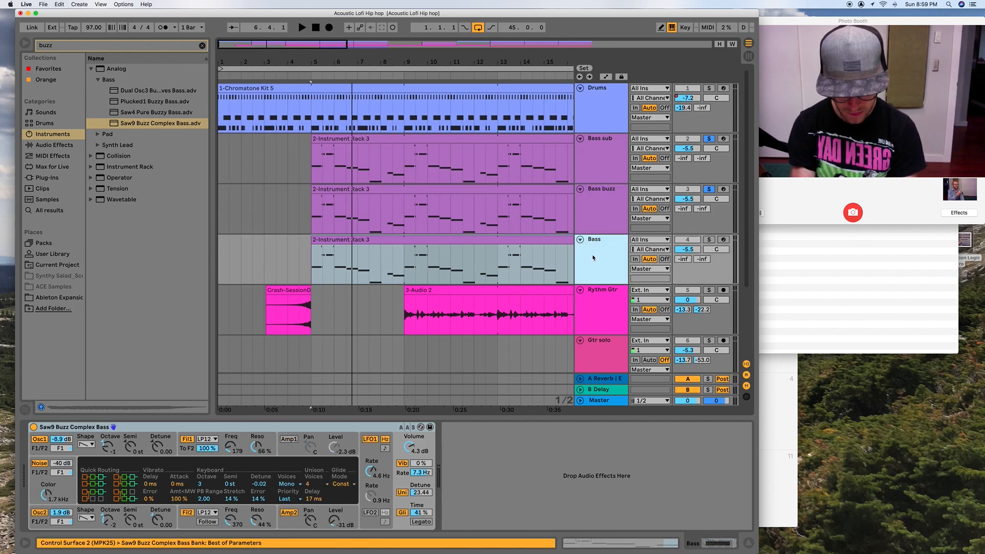
key(super+r)
key(Right)
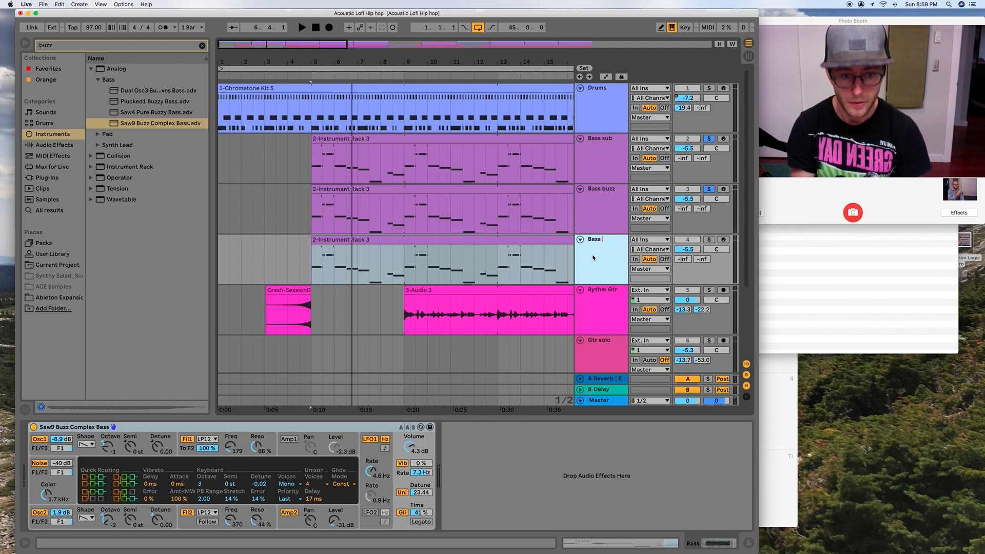
scroll(593, 258, down, 1)
click(615, 213)
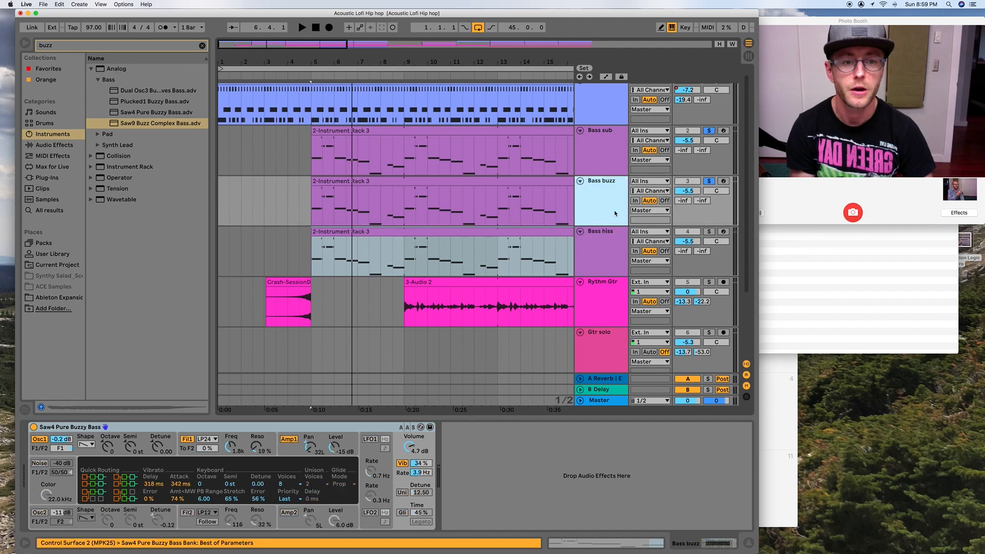
- Solo the Bass hiss track and listen to it from bar 5
click(709, 231)
key(space)
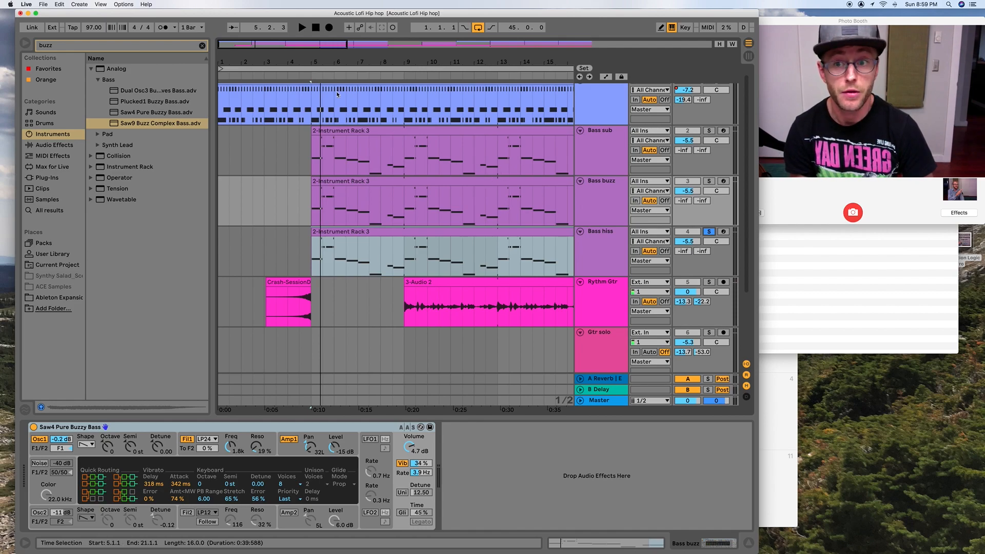
click(308, 75)
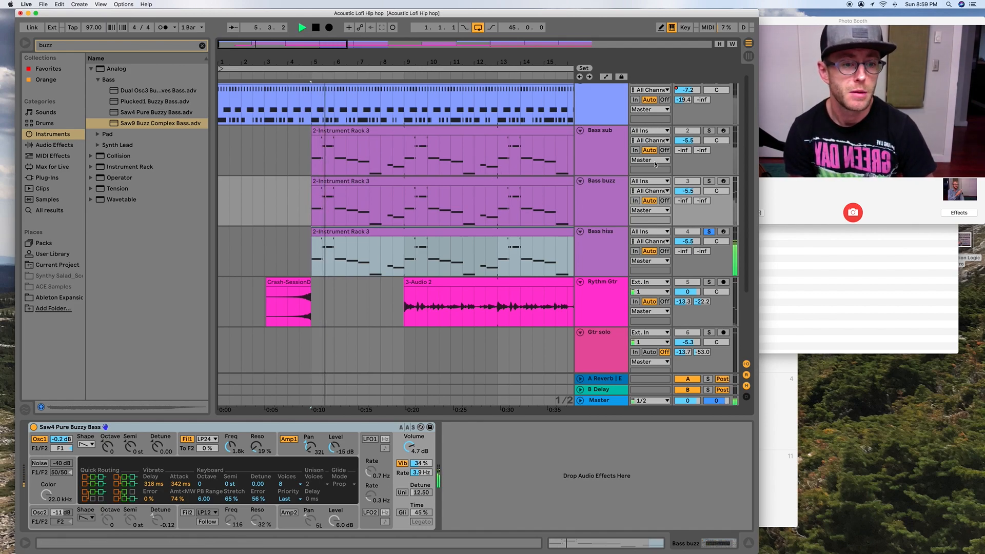
key(space)
- Add the Bass buzz and Bass sub tracks to the solo and start playing all three bass layers
click(708, 182)
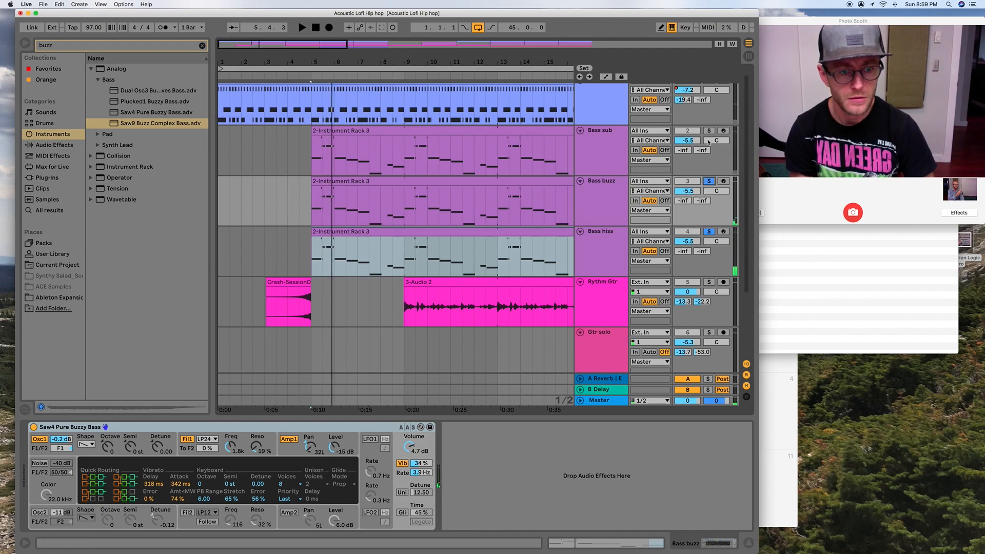
click(708, 131)
key(space)
- Balance the bass layers during playback, setting the Bass buzz volume to -13.9 dB and the Bass hiss volume to -16.7 dB
drag(687, 241, 687, 251)
drag(687, 191, 688, 298)
drag(688, 191, 689, 169)
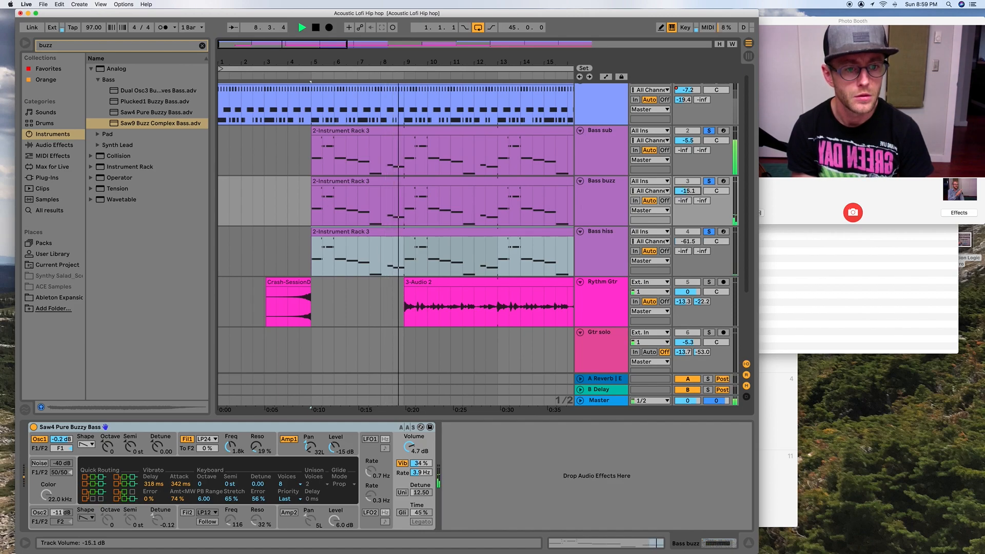
drag(688, 241, 688, 221)
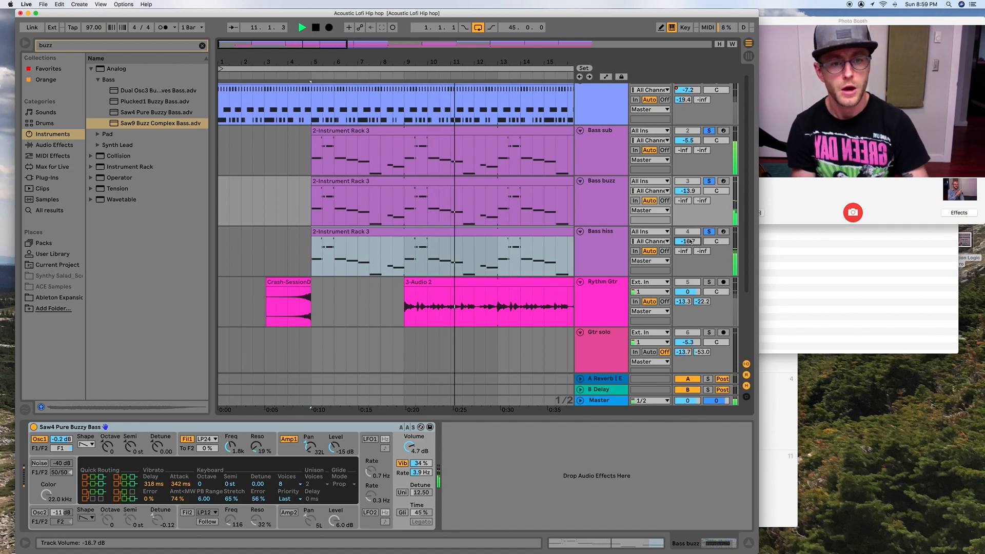
key(space)
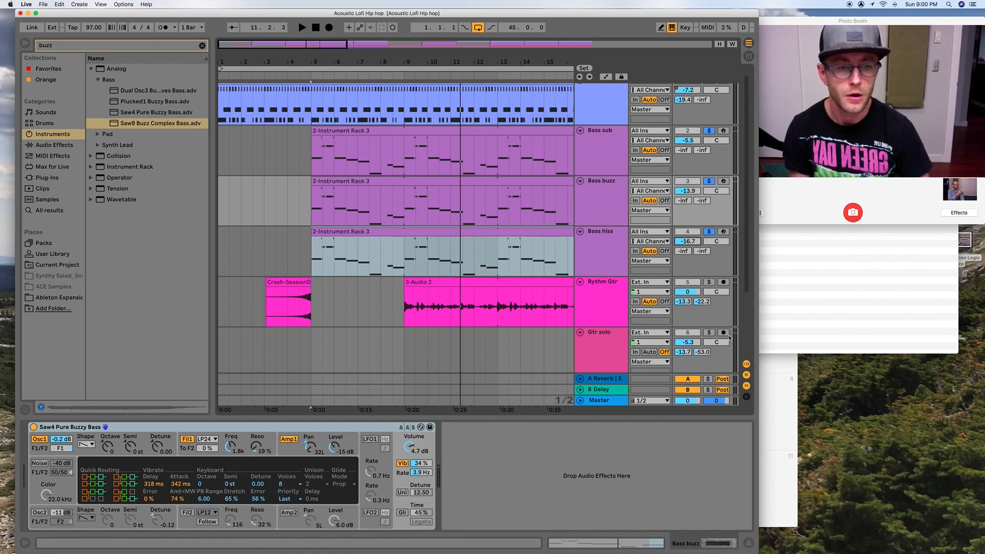
- Pan the Bass buzz track to 30R and the Bass hiss track to 30L
drag(718, 190, 717, 188)
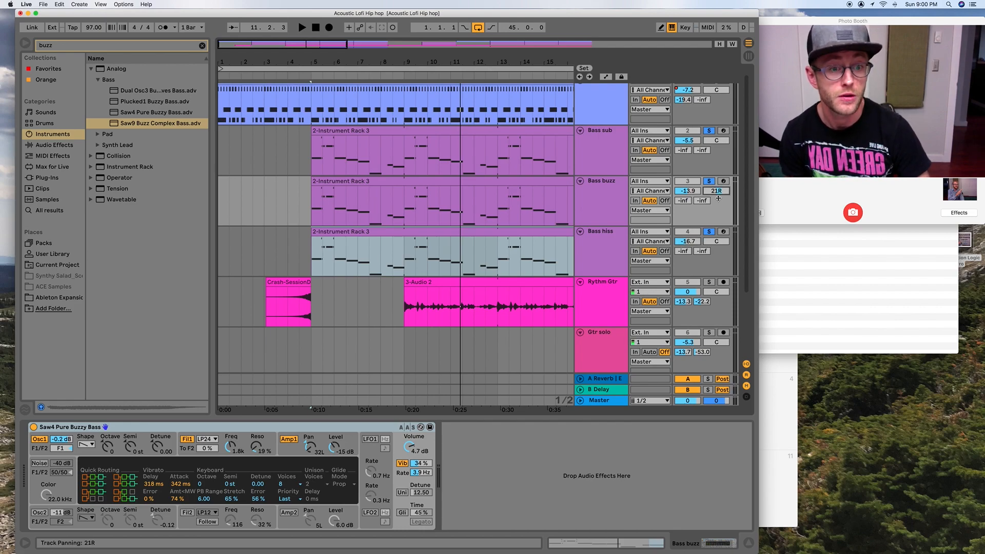
drag(716, 241, 717, 247)
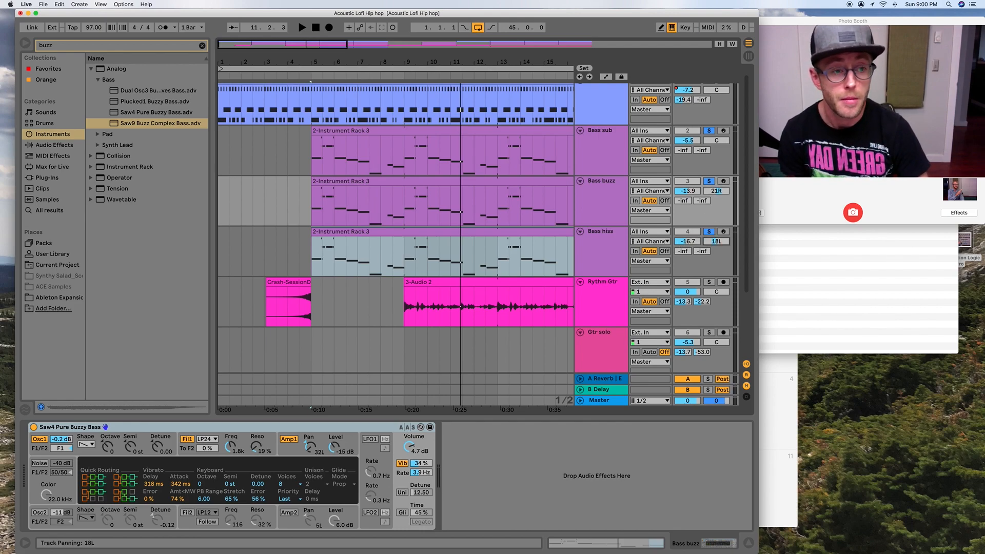
drag(716, 190, 715, 190)
drag(716, 241, 716, 247)
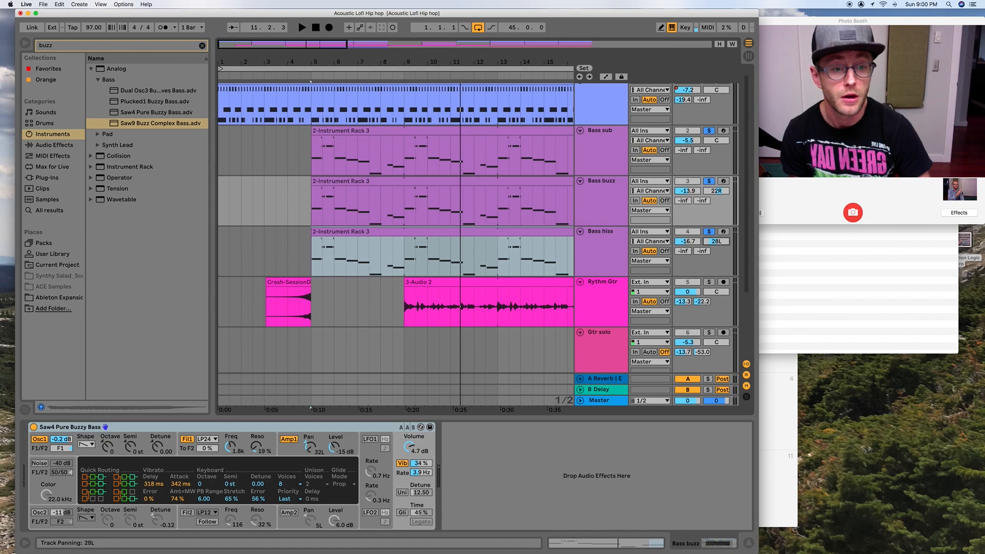
drag(723, 194, 722, 190)
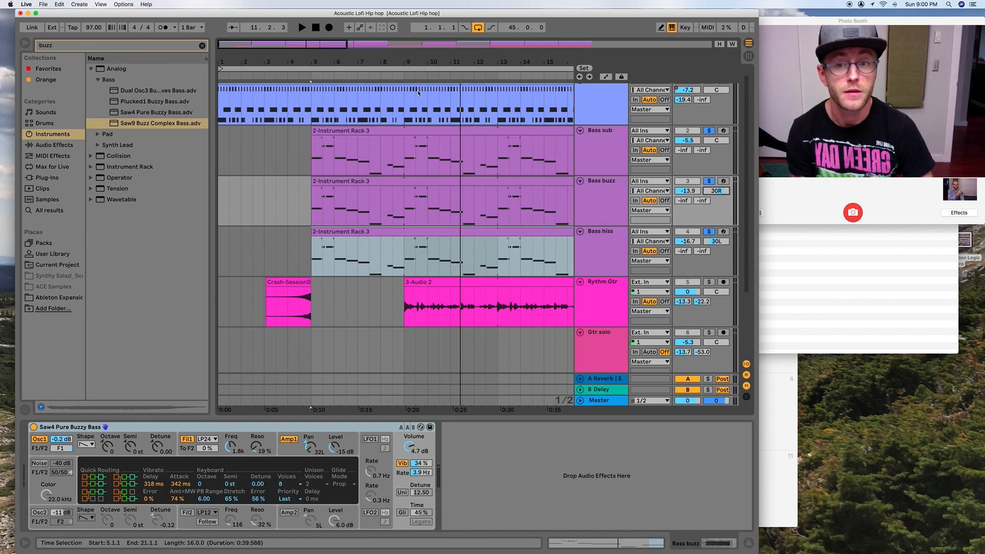
- Play the bass layers from bar 5 and set the Bass buzz volume to -2.6 dB
click(309, 74)
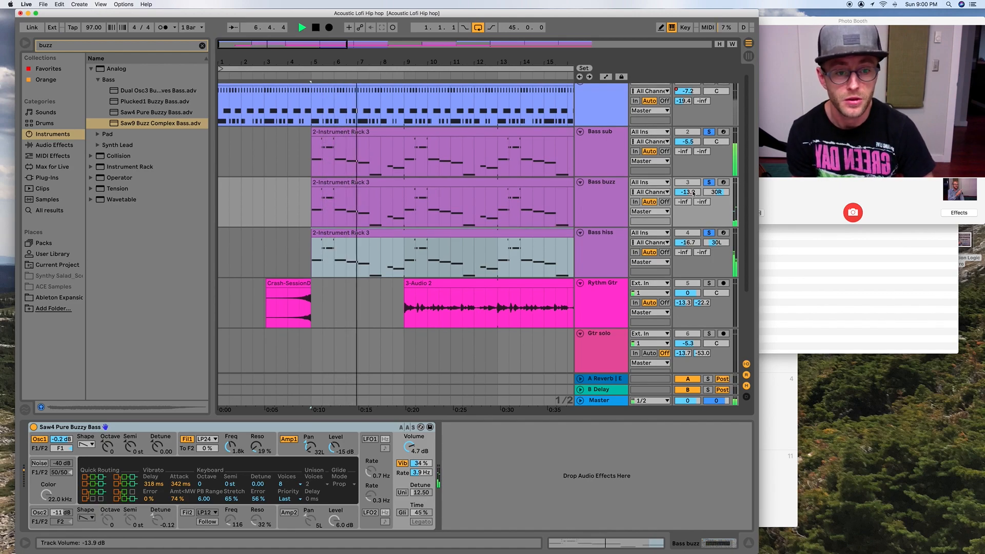
mouse_move(687, 191)
mouse_down()
mouse_move(688, 169)
mouse_move(692, 203)
mouse_up()
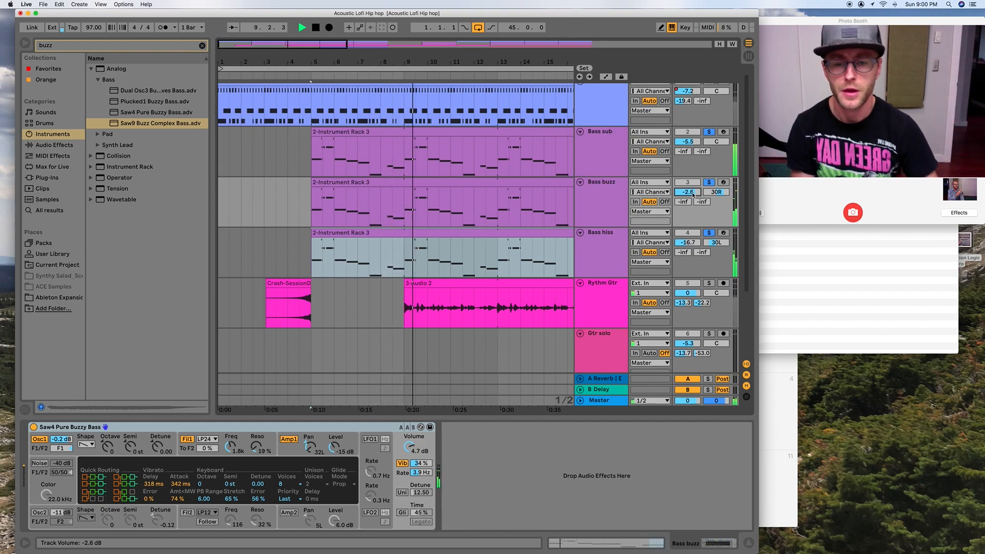
key(space)
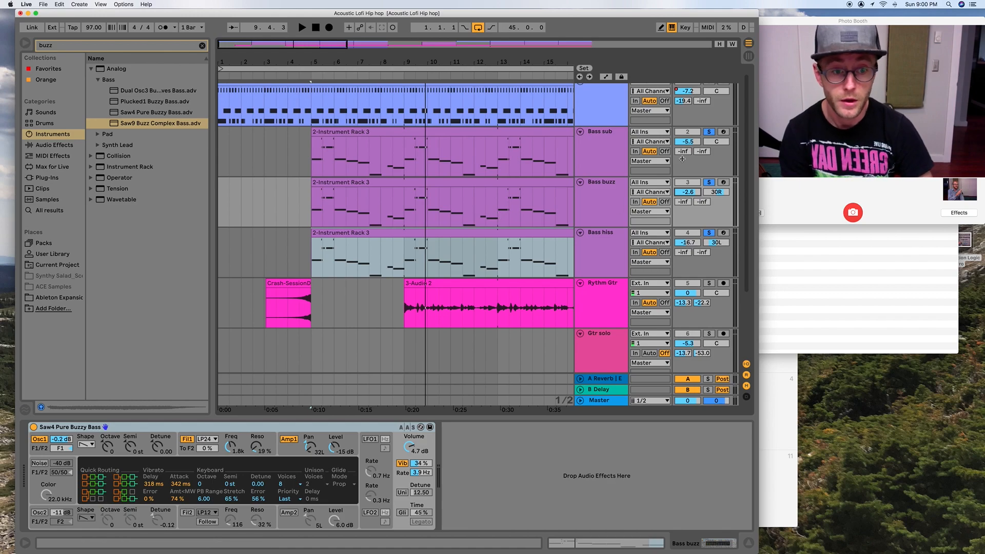
- Automate the Bass buzz panning to sweep from the right at bar 5 to the left at bar 7 and back right at bar 9
right_click(712, 191)
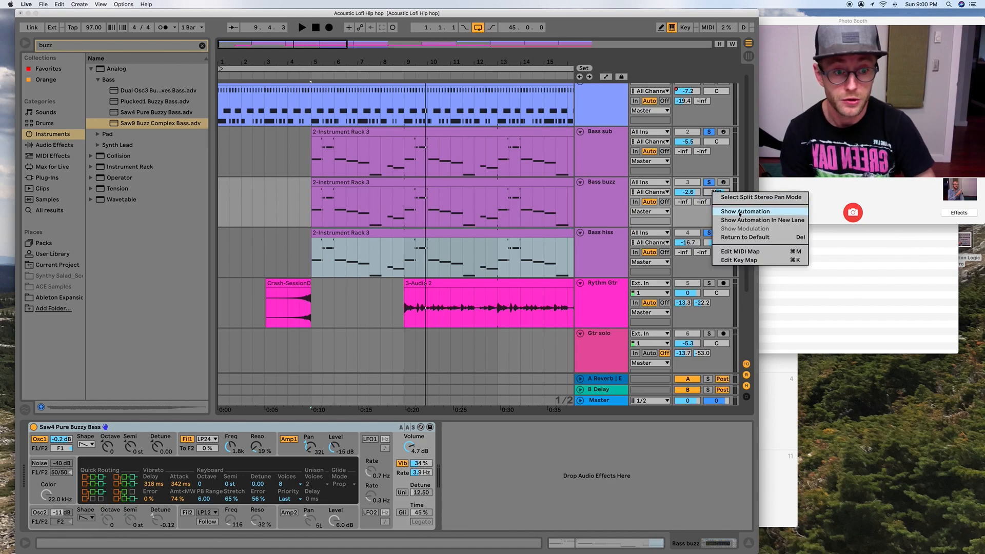
click(739, 212)
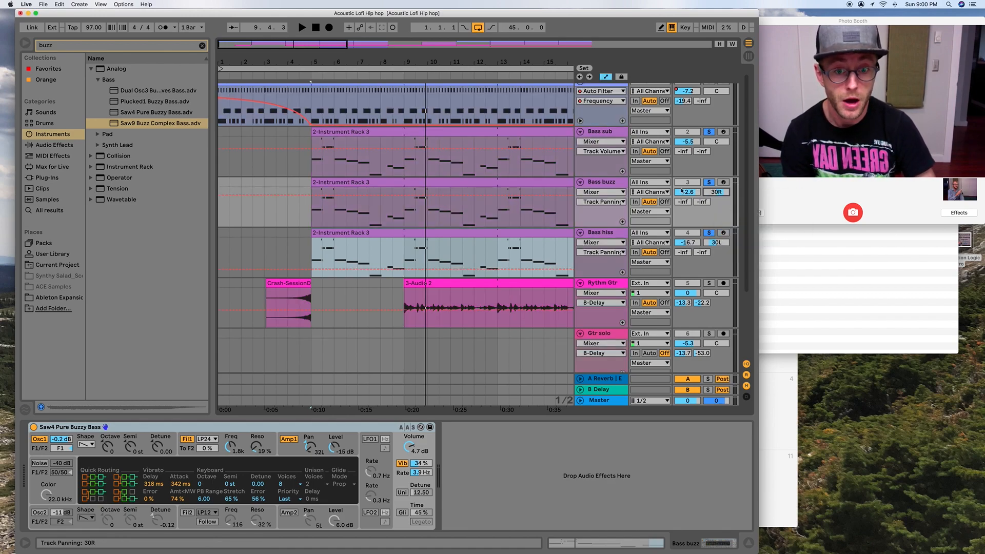
click(315, 197)
drag(358, 195, 404, 189)
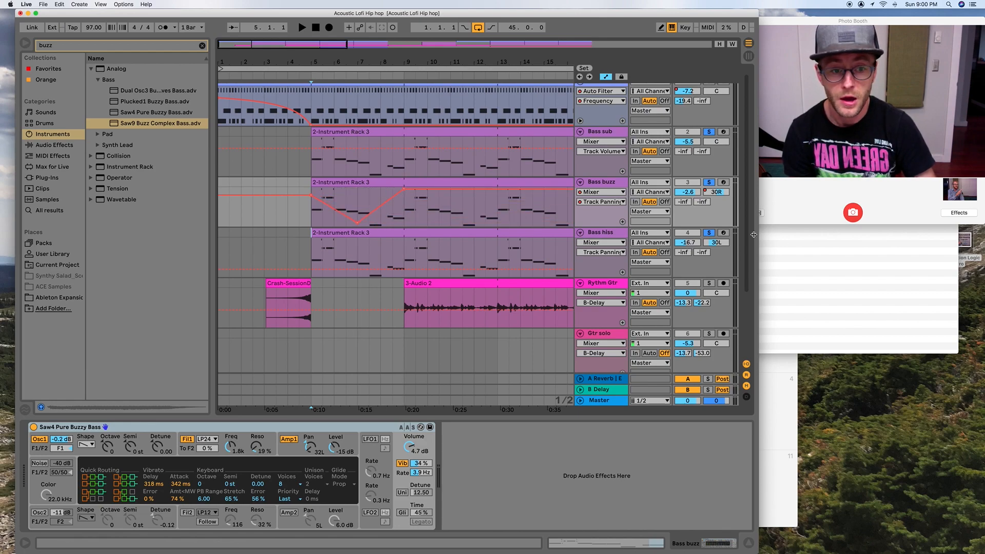
- Automate the Bass hiss panning to sweep from 30L at bar 5 to the right at bar 7 and back left by bar 9
right_click(716, 245)
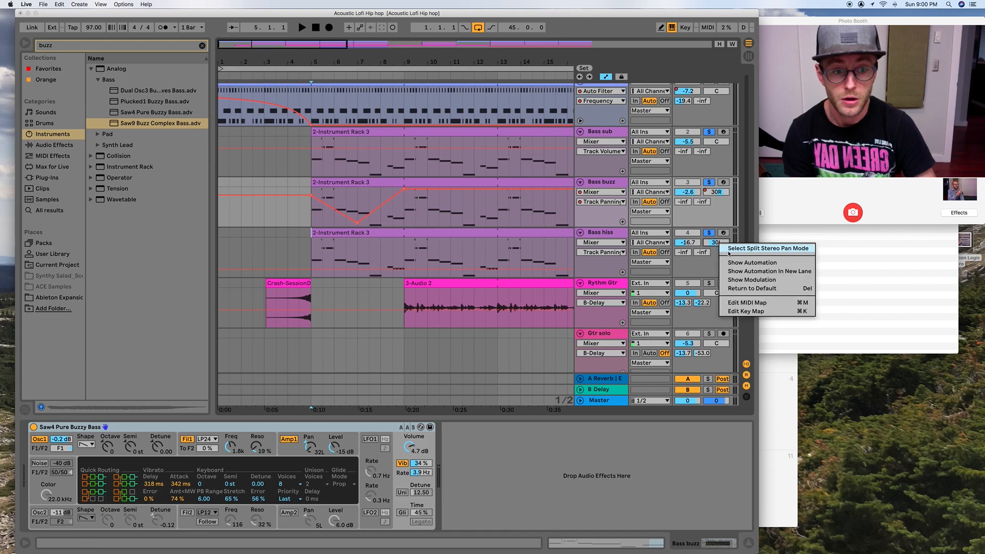
click(744, 262)
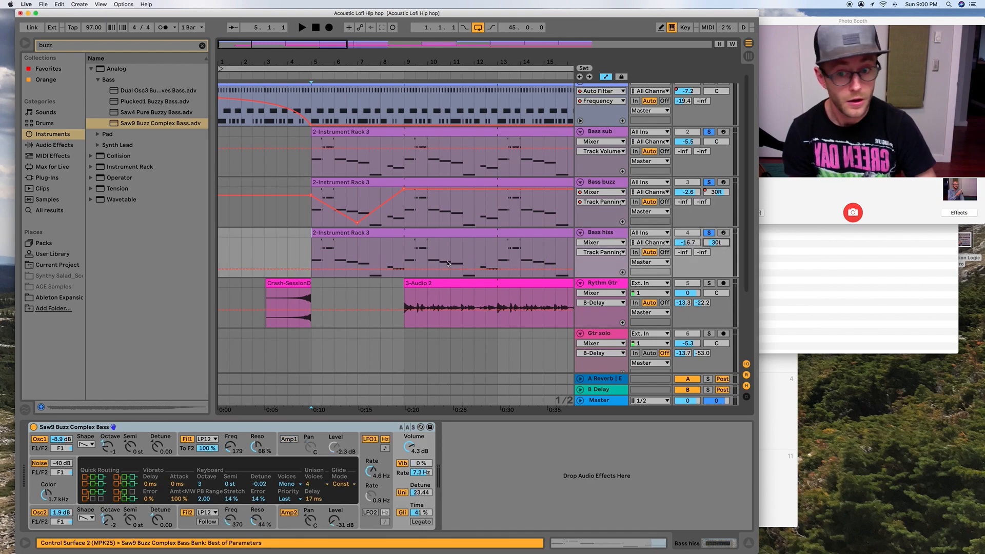
click(310, 269)
click(310, 270)
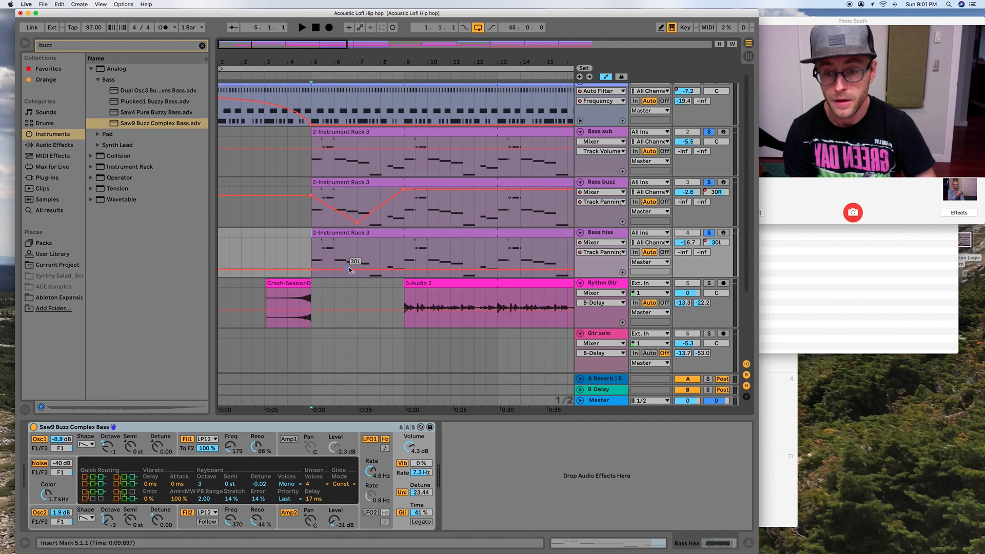
drag(358, 269, 404, 269)
- Play the soloed bass layers from bar 5 to hear the opposing pan sweeps
click(311, 75)
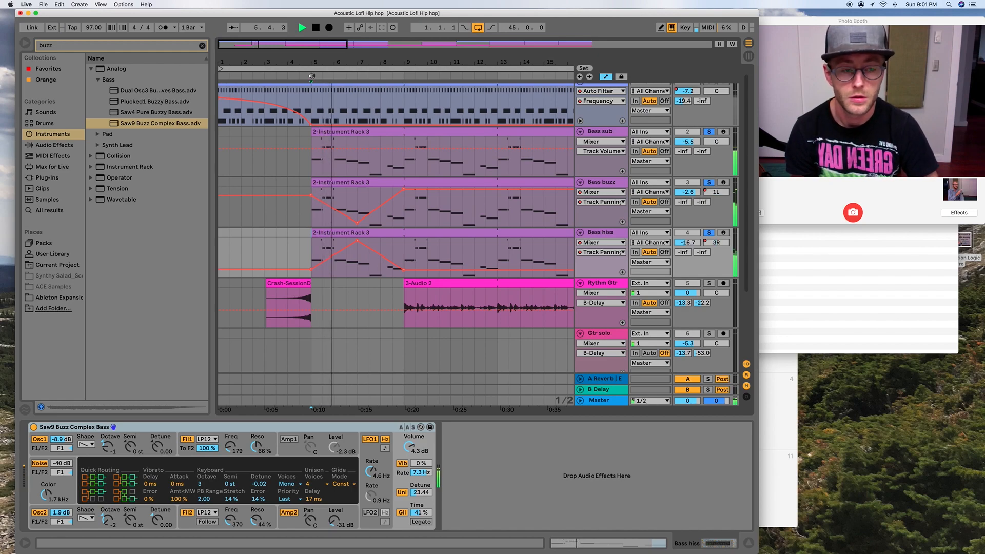
click(311, 75)
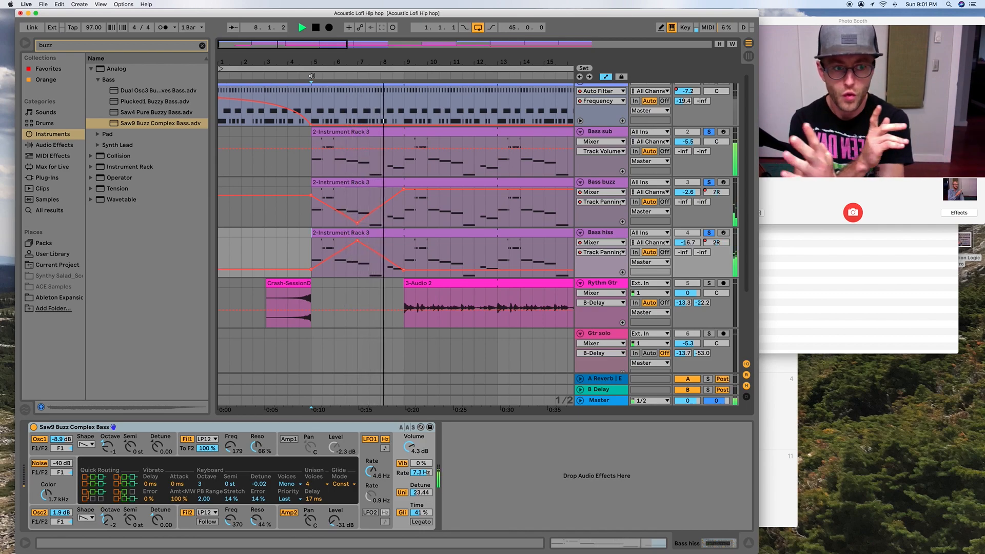
key(space)
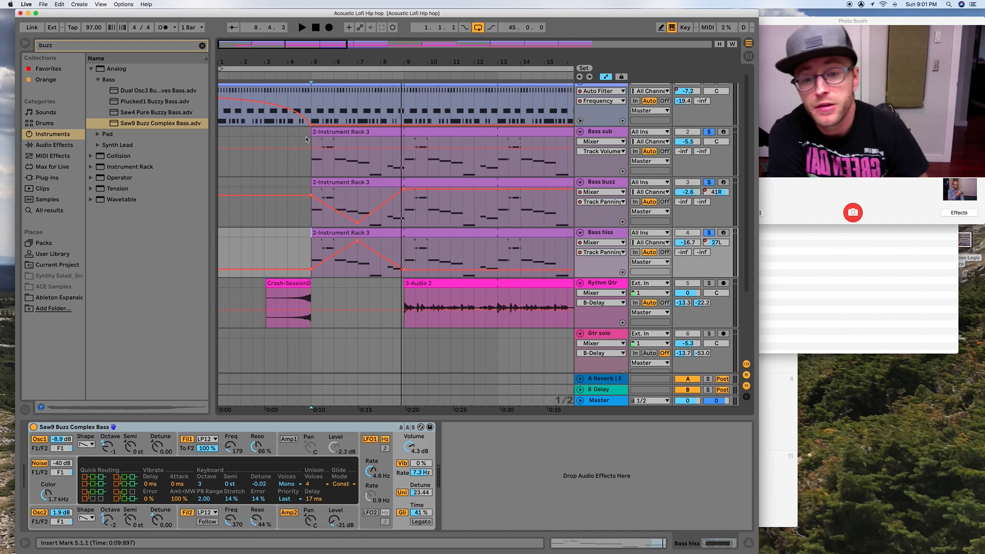
- Arm the Gtr solo track and record a vocal take from bar 9 to the end of bar 12
scroll(364, 353, down, 5)
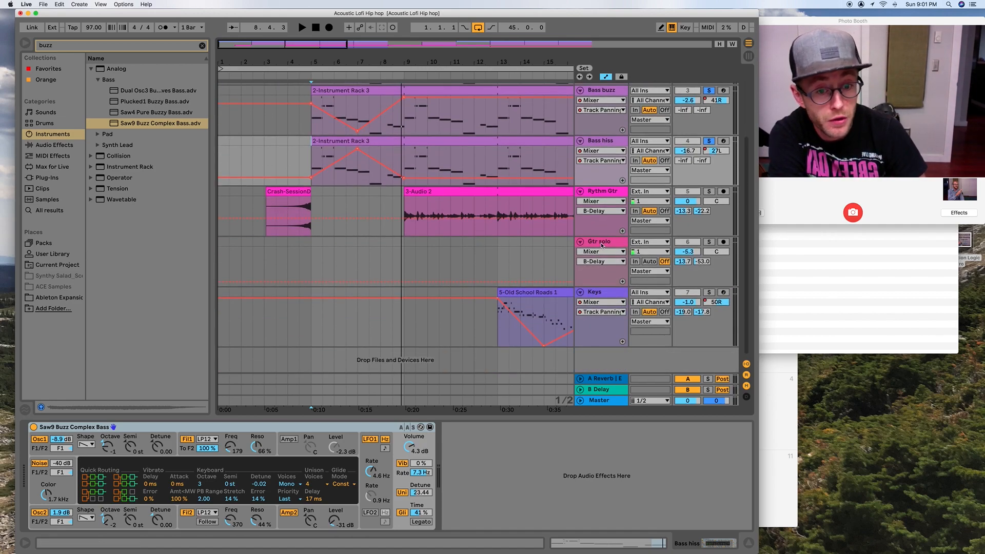
scroll(494, 229, right, 10)
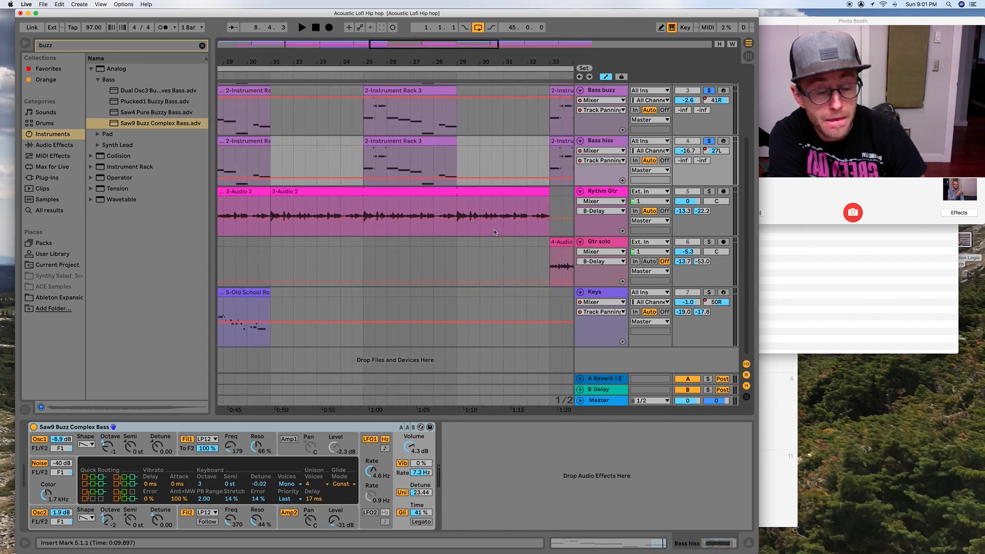
scroll(495, 229, left, 8)
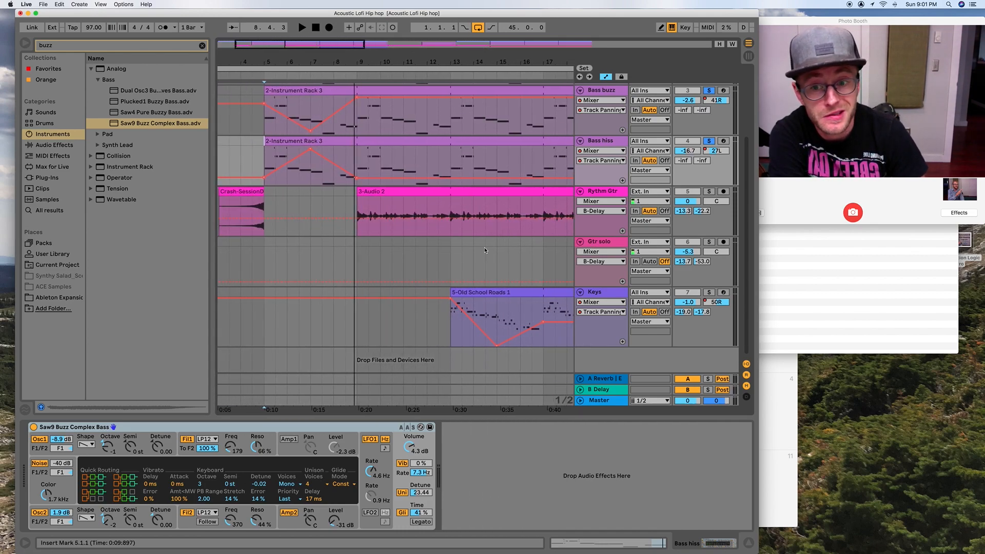
scroll(431, 264, left, 2)
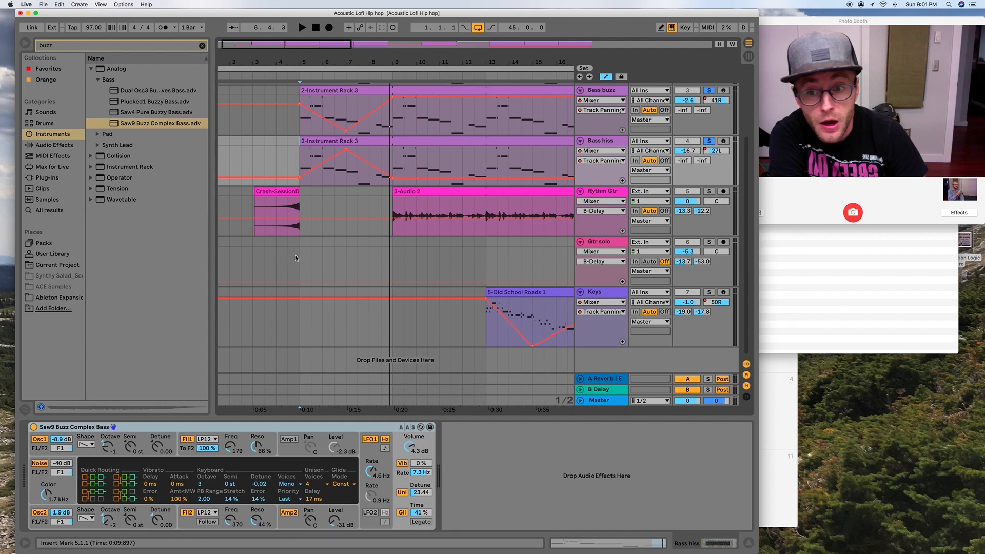
click(393, 265)
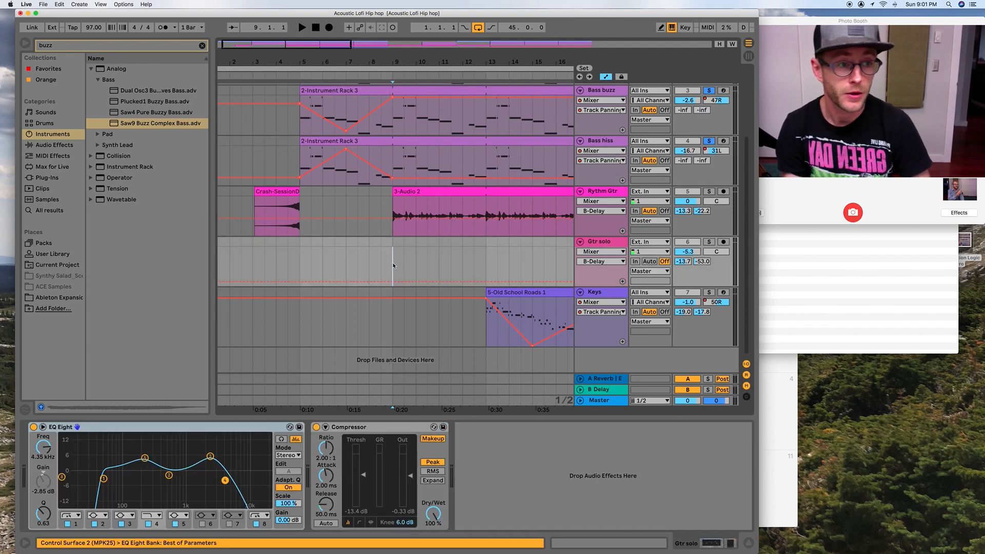
click(723, 242)
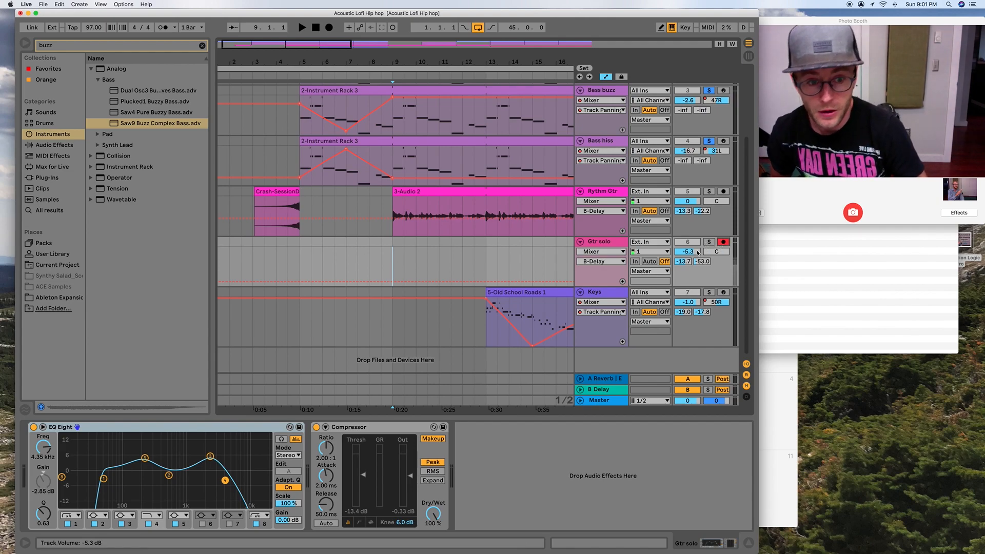
click(329, 27)
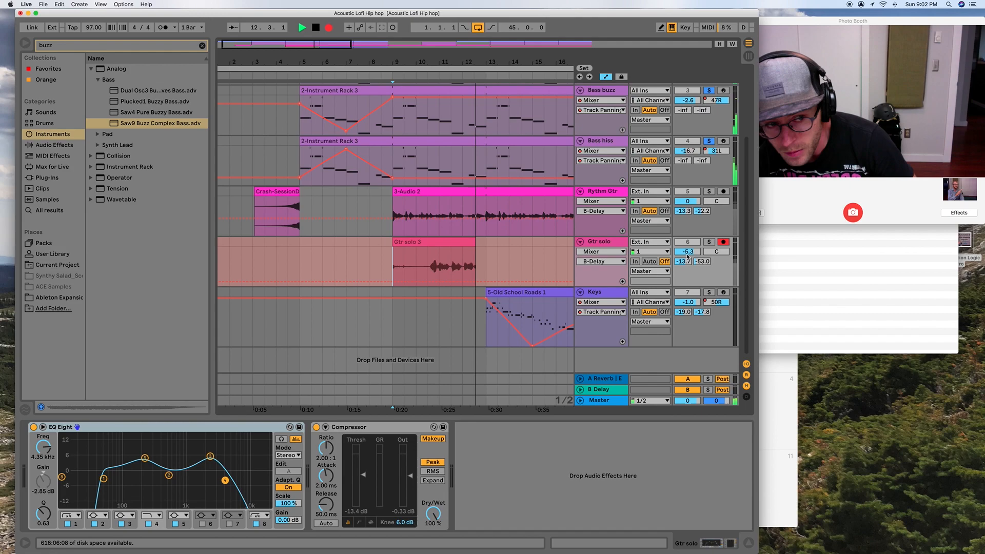
key(space)
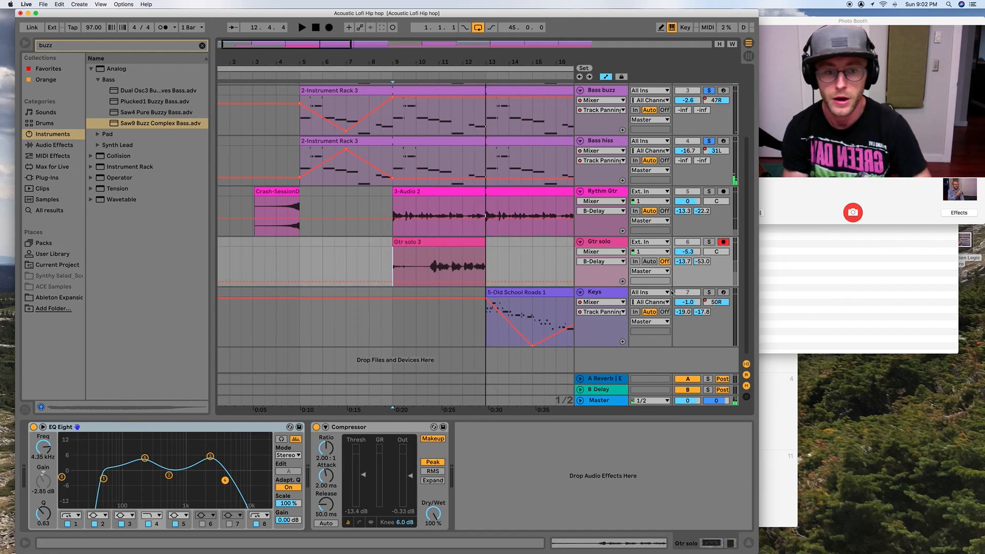
- Duplicate the Gtr solo track with its new take, then rename the original Vox and the copy Vox 1
click(614, 244)
key(super+d)
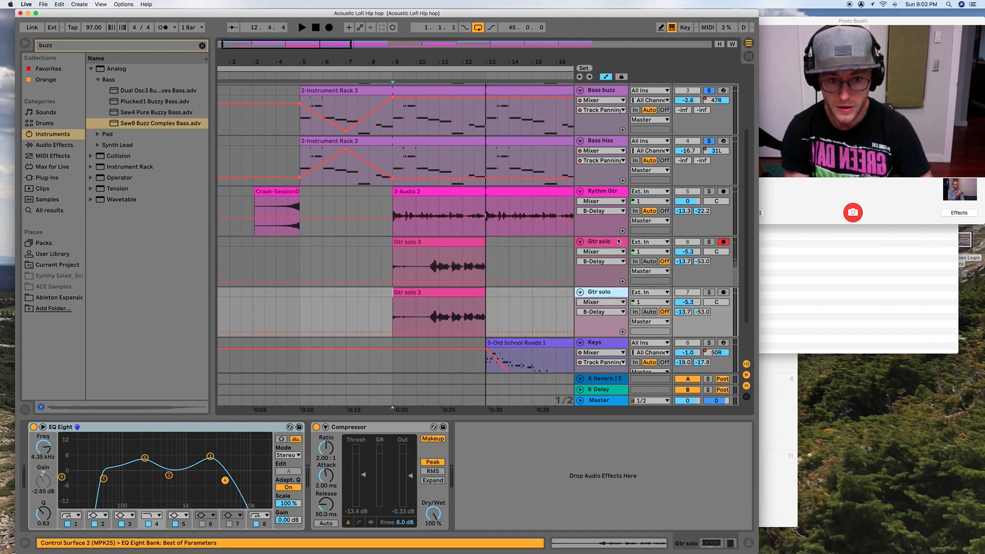
key(super+r)
text(V)
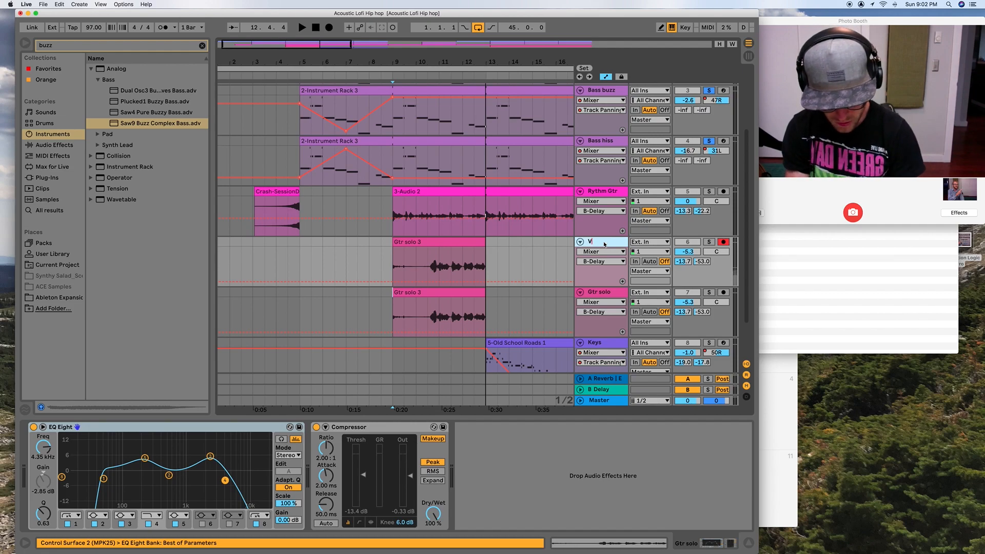
click(598, 293)
key(super+r)
text(V)
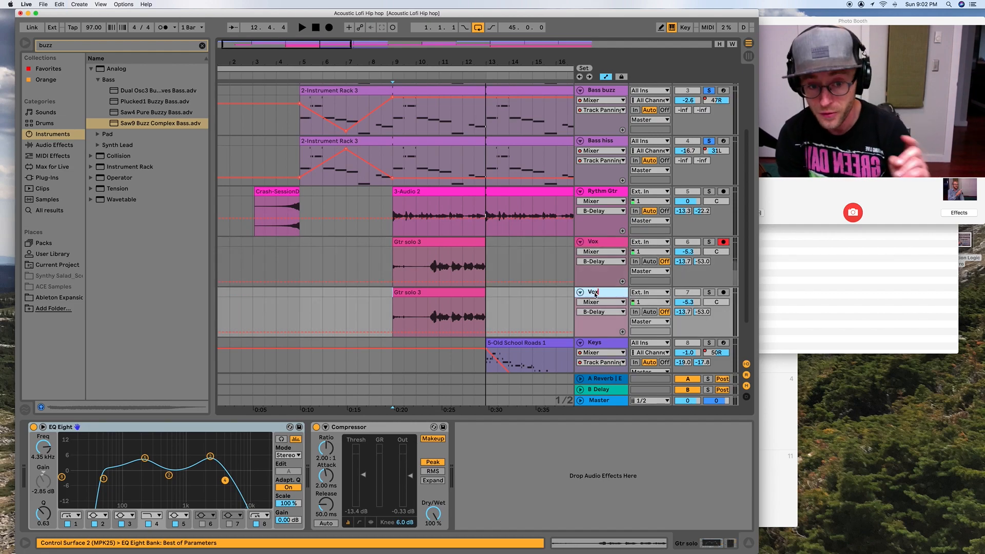
click(532, 293)
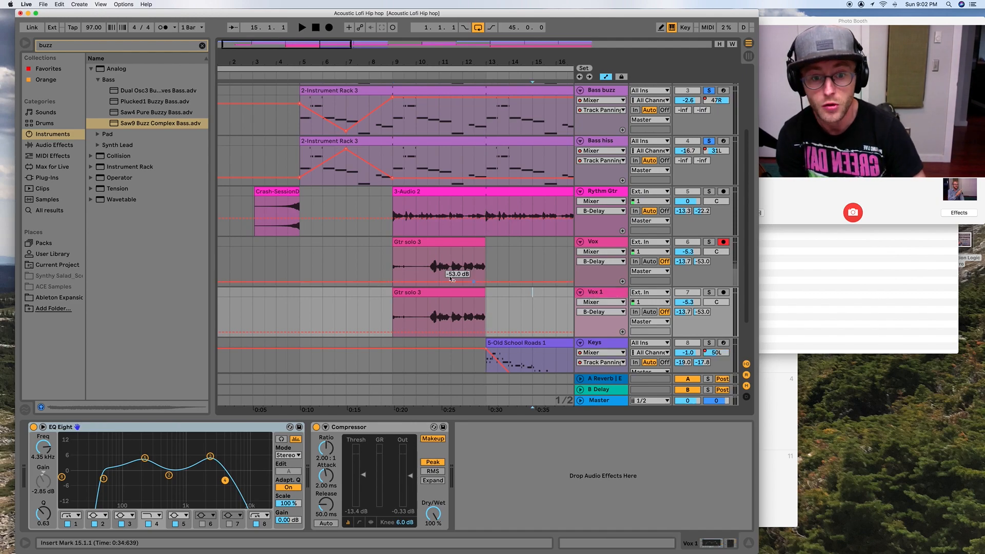
- Delete the duplicated clip from the Vox 1 track and arm that track for recording
click(411, 244)
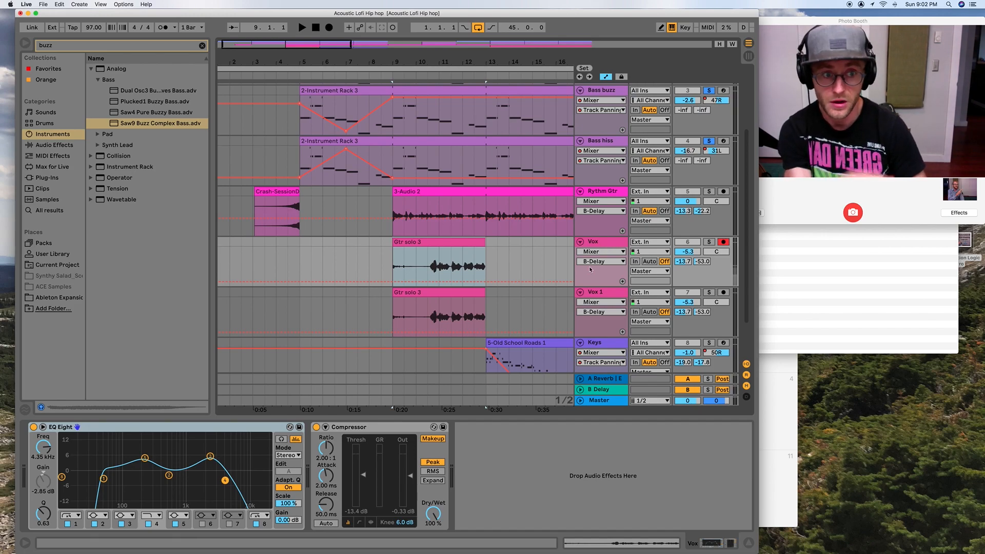
click(430, 293)
key(Delete)
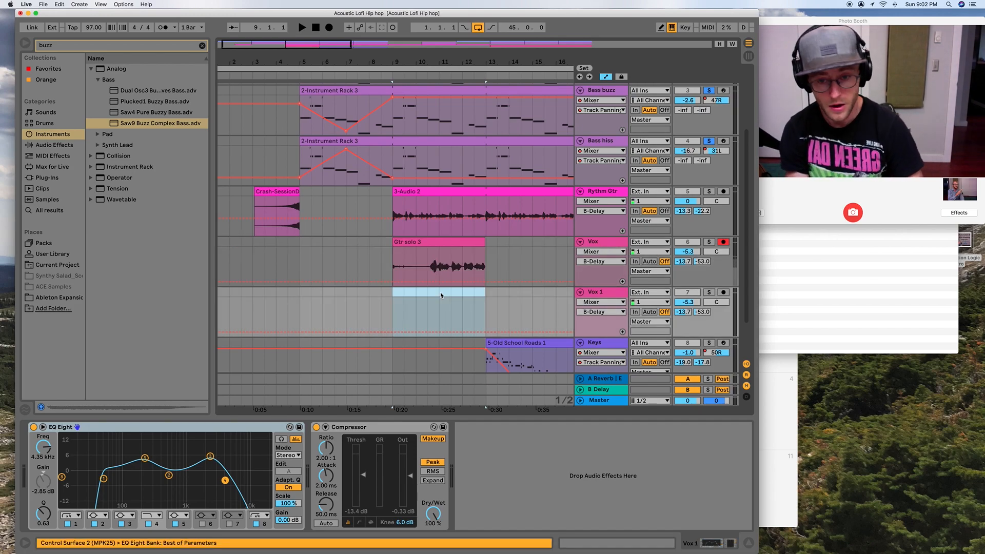
click(723, 292)
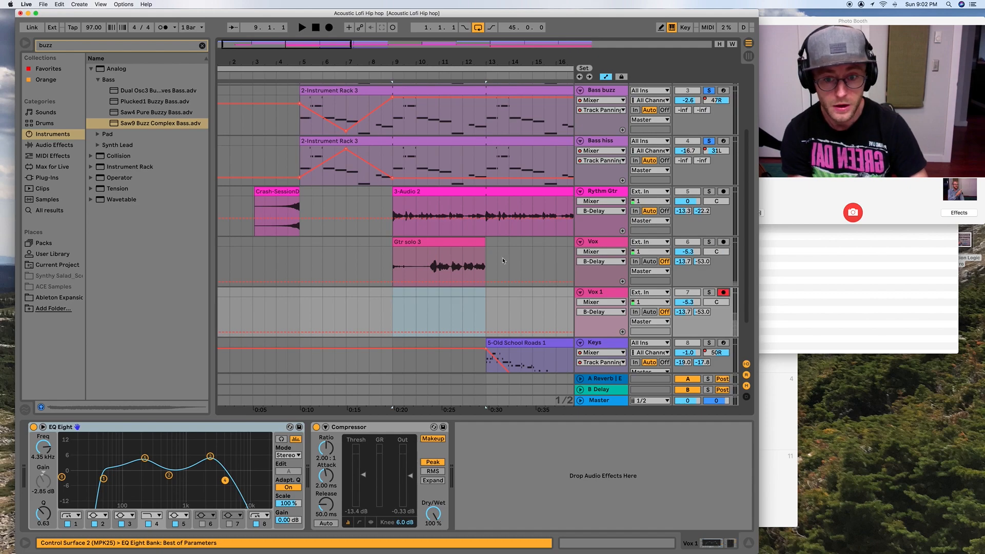
- Solo the Vox track and play its take from position 10.3.1
click(427, 297)
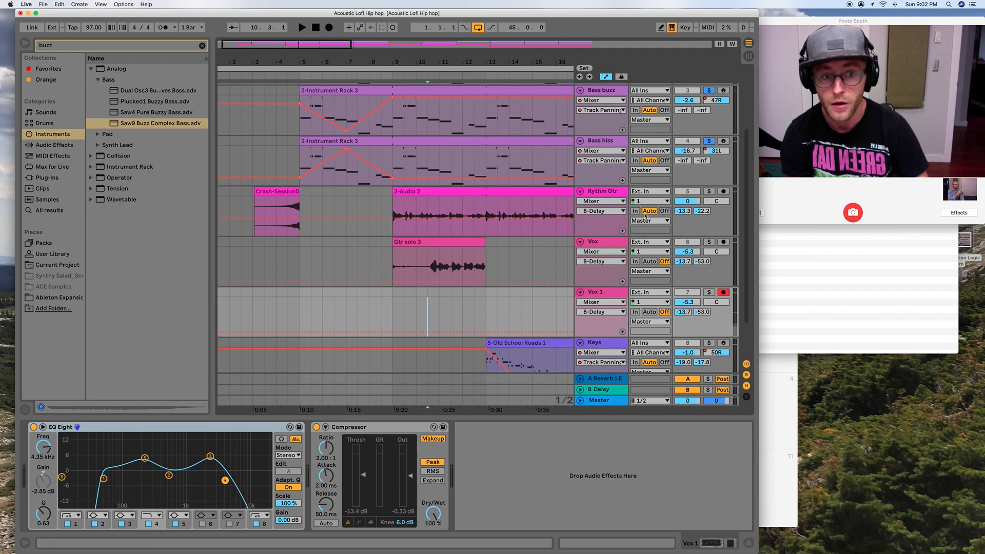
click(708, 241)
key(space)
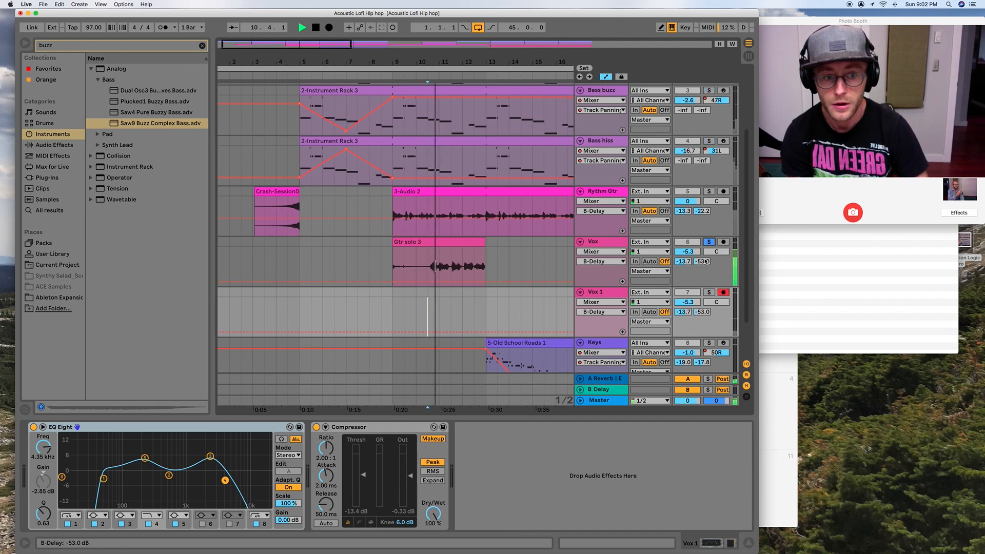
key(space)
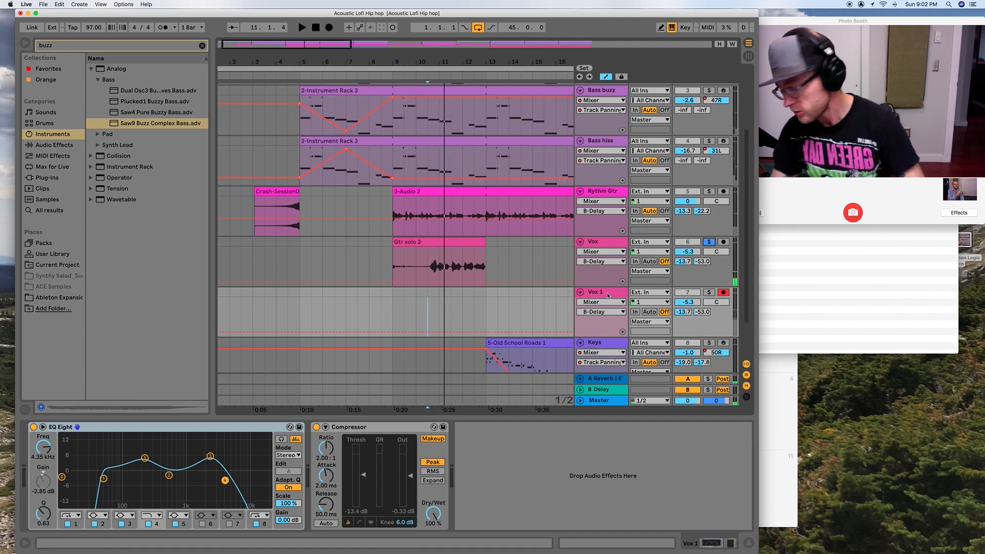
- Record a second vocal take on Vox 1 from position 10.3.1 to bar 13
click(428, 309)
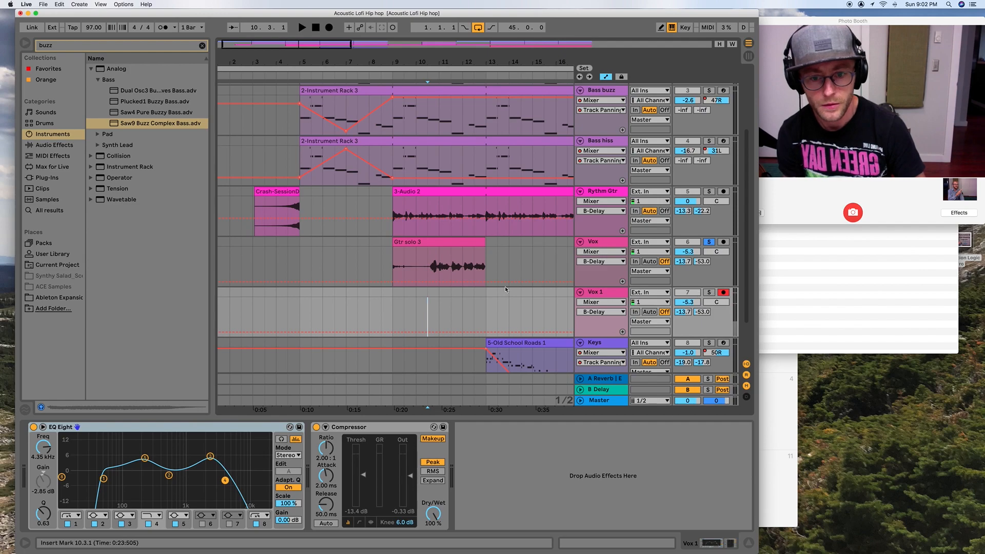
click(328, 27)
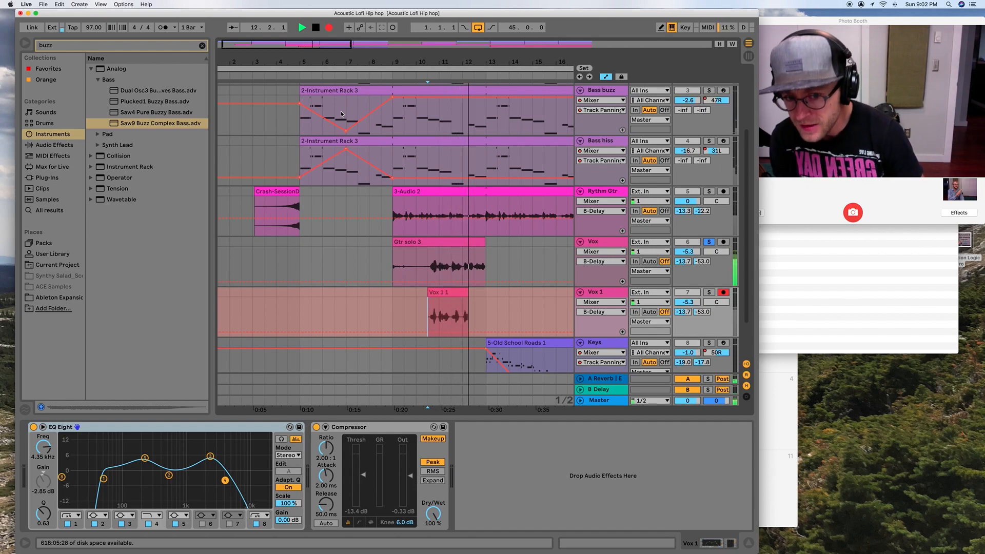
key(space)
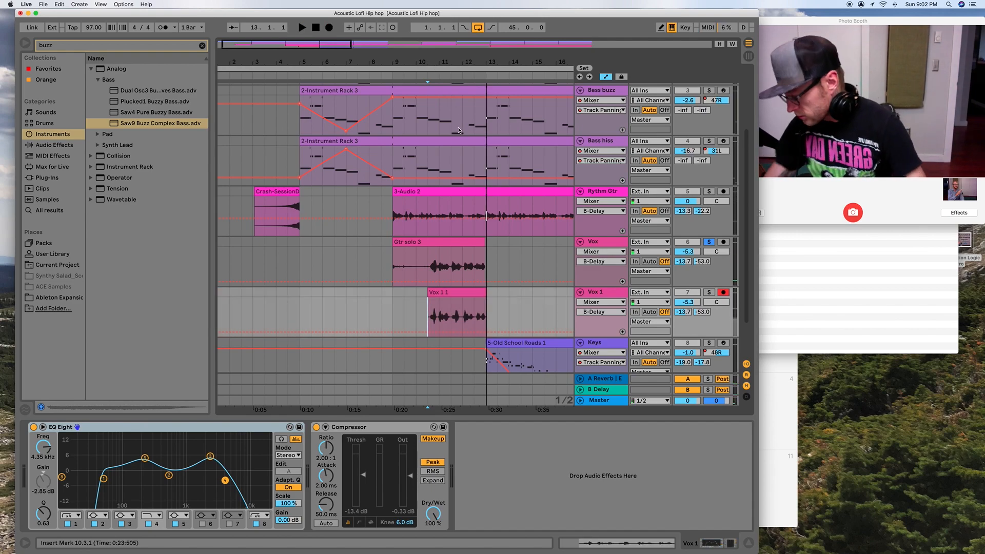
- Play briefly from bar 11 and solo the Vox 1 track together with Vox
click(439, 313)
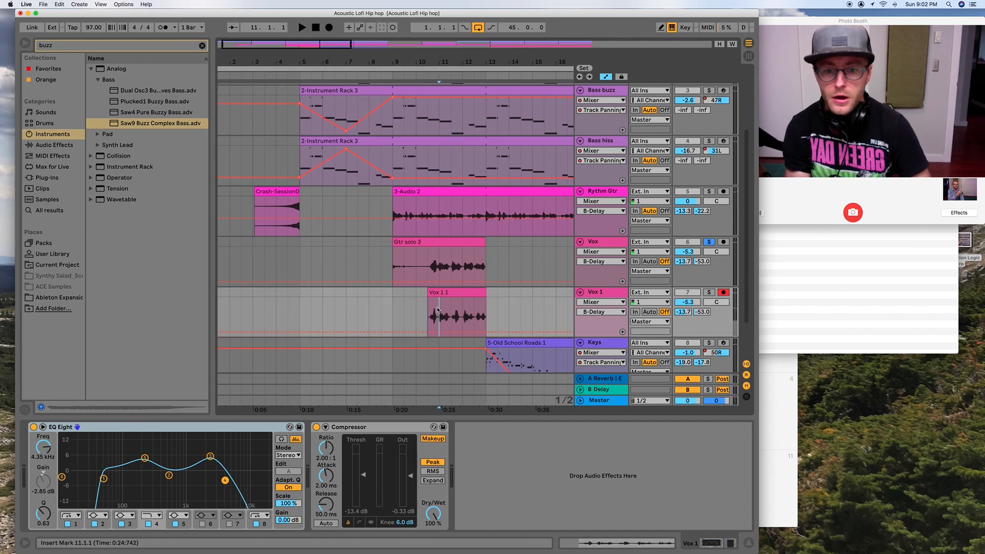
key(space)
- Play the two soloed vocal takes together from near the start of the Vox 1 clip
key(space)
click(709, 292)
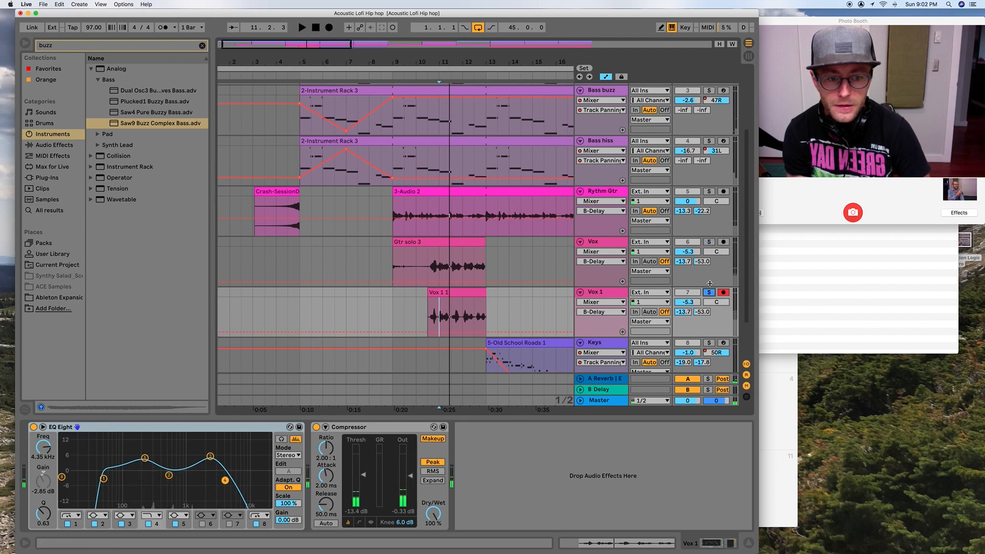
super+click(709, 244)
drag(431, 63, 441, 169)
click(421, 316)
key(space)
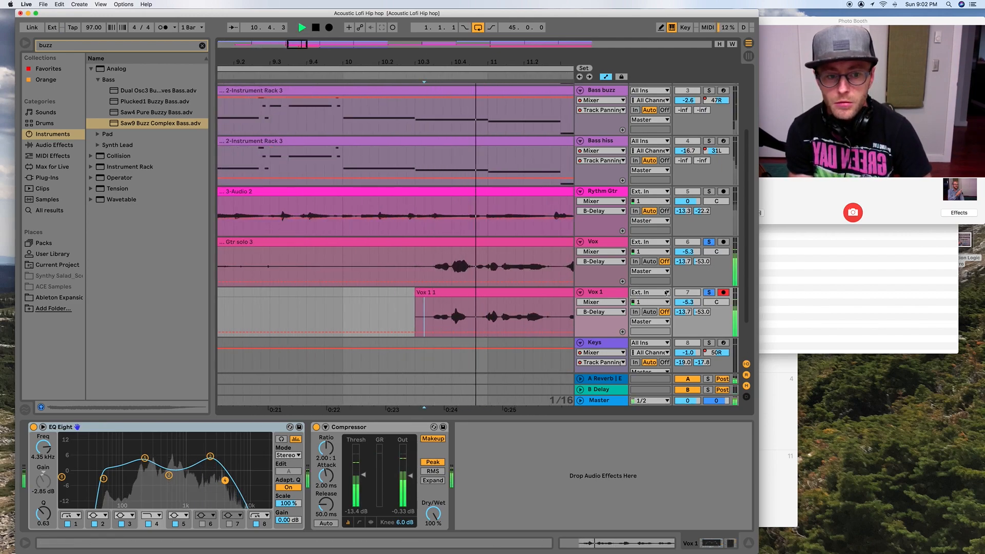
key(space)
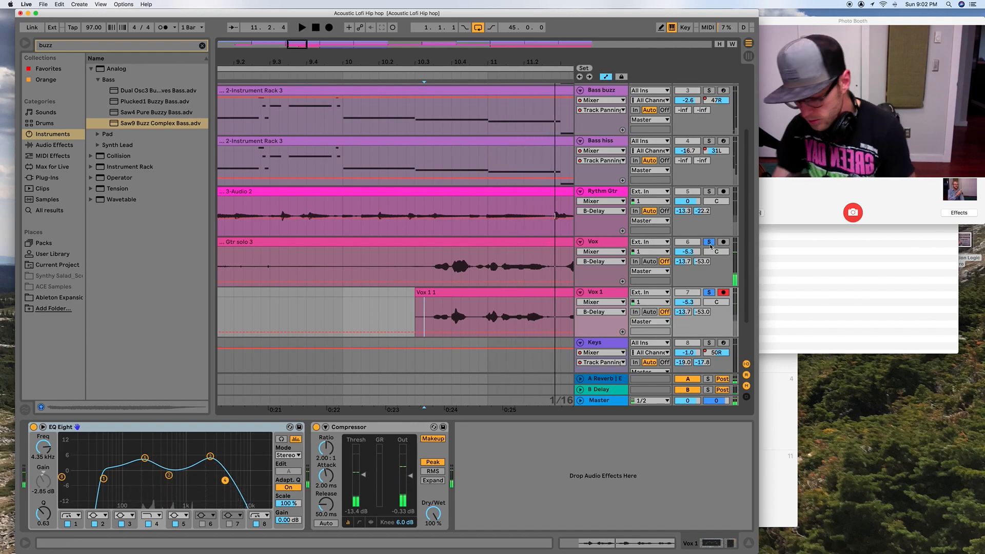
key(space)
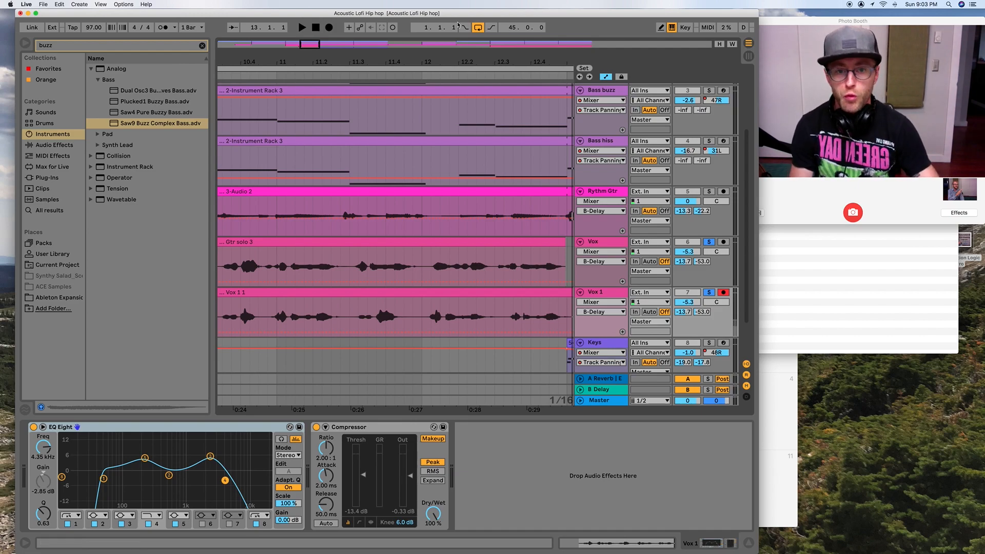
drag(502, 61, 502, 20)
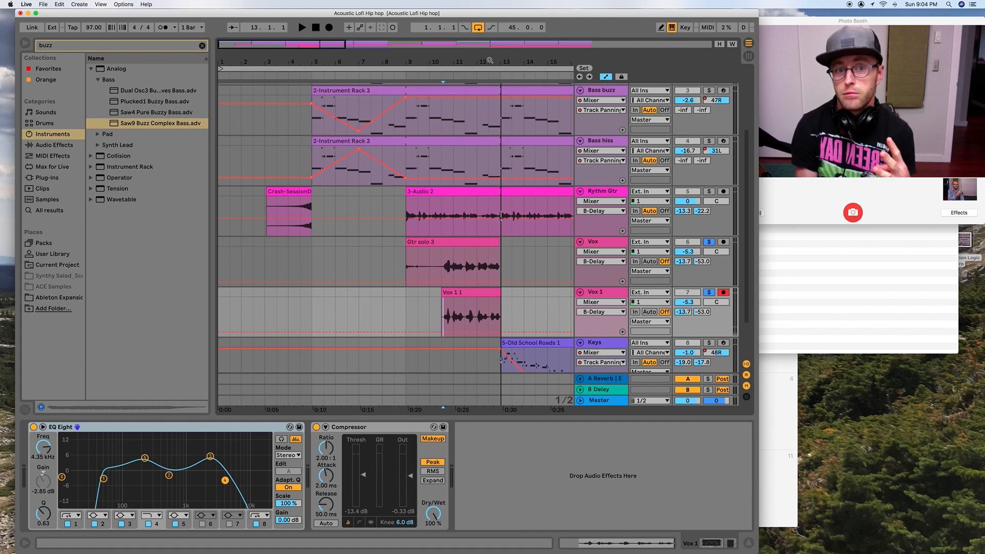
key(space)
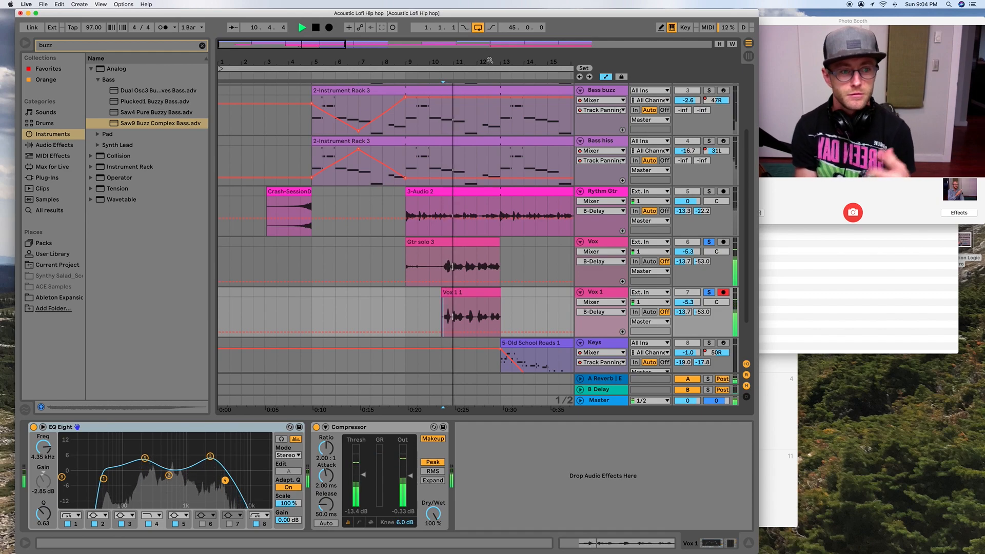